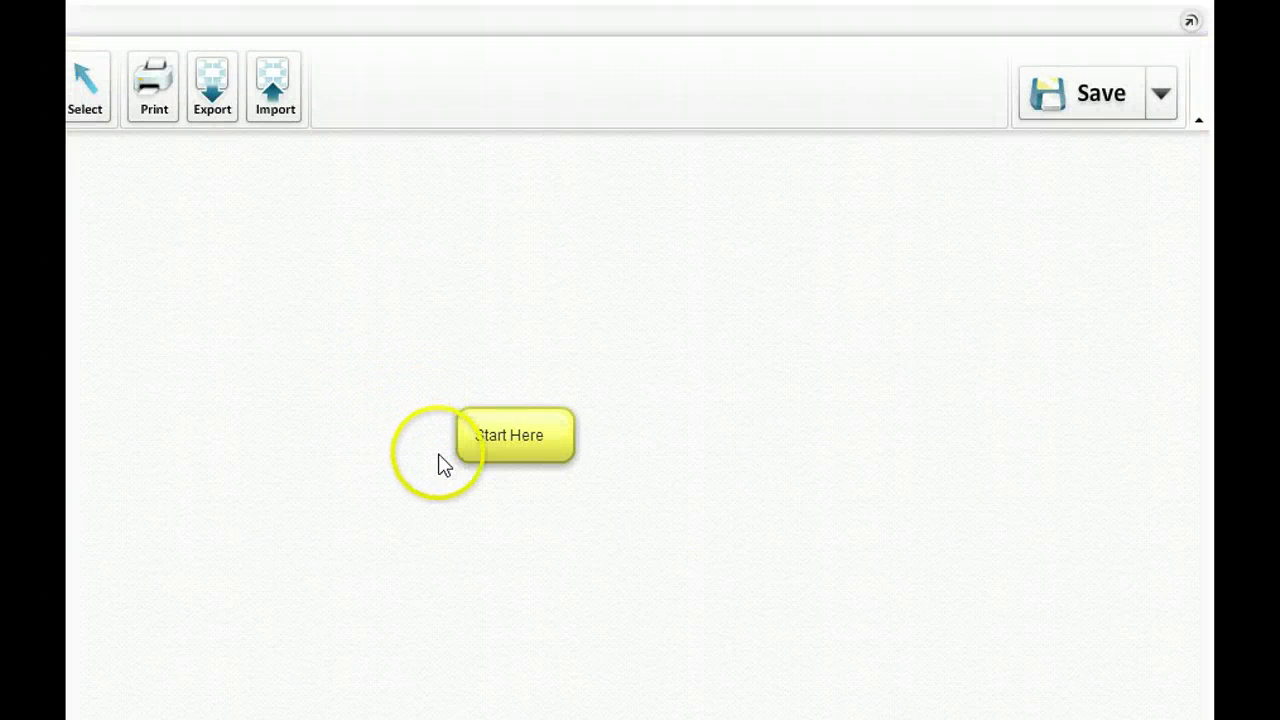
Move the Start Here bubble to the left side of the canvas, about level with its middle.
double_click(535, 435)
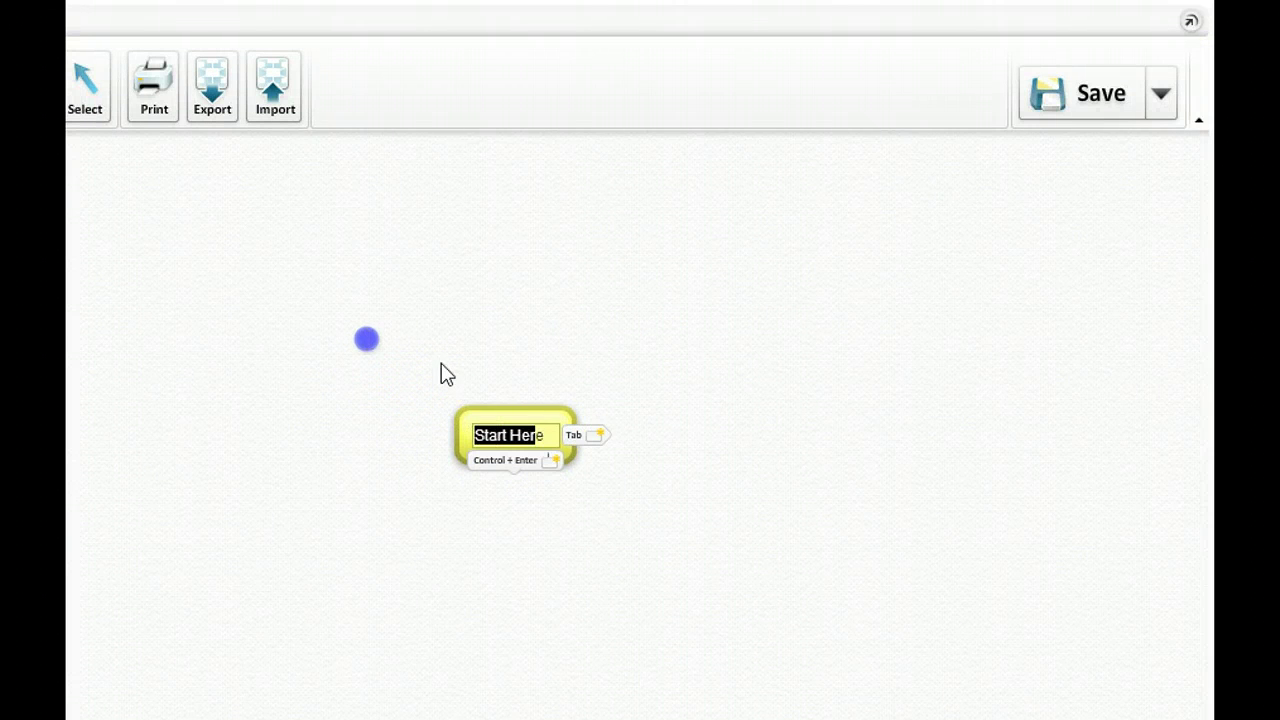
drag(523, 411, 191, 337)
click(232, 382)
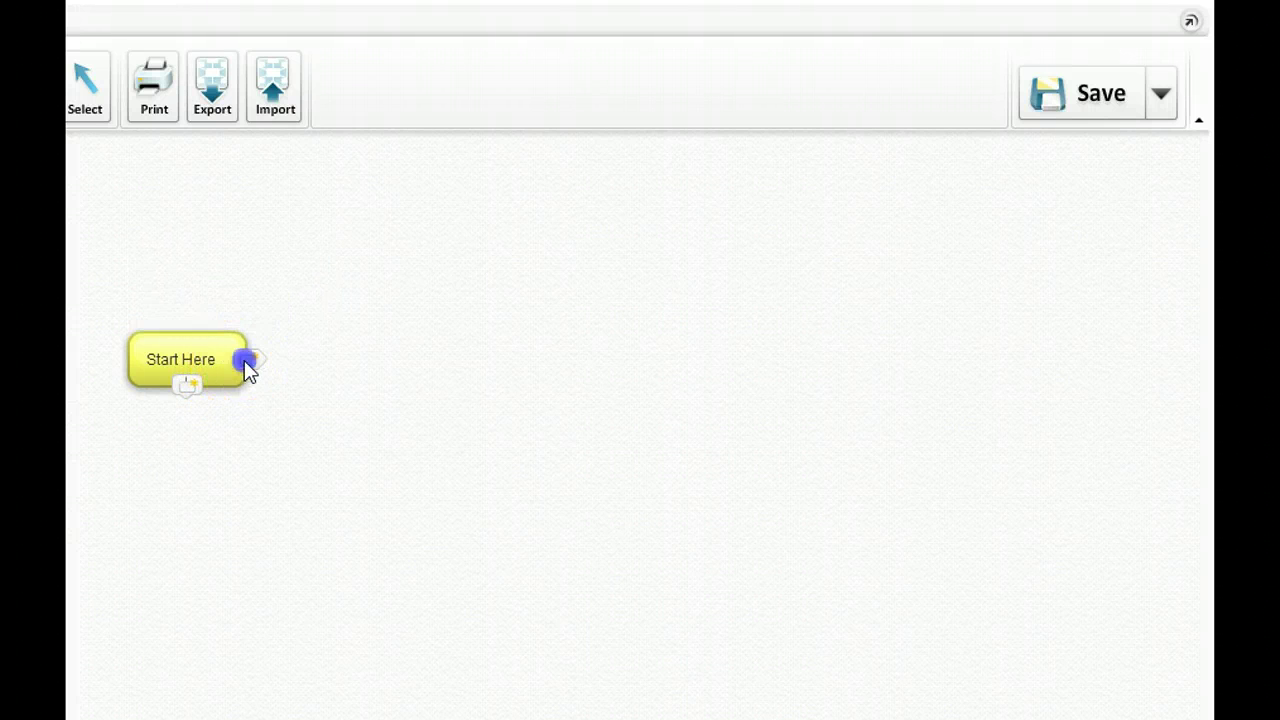
Add two blank sibling bubbles for Start Here, placing one to its upper right and one directly to its right.
click(248, 366)
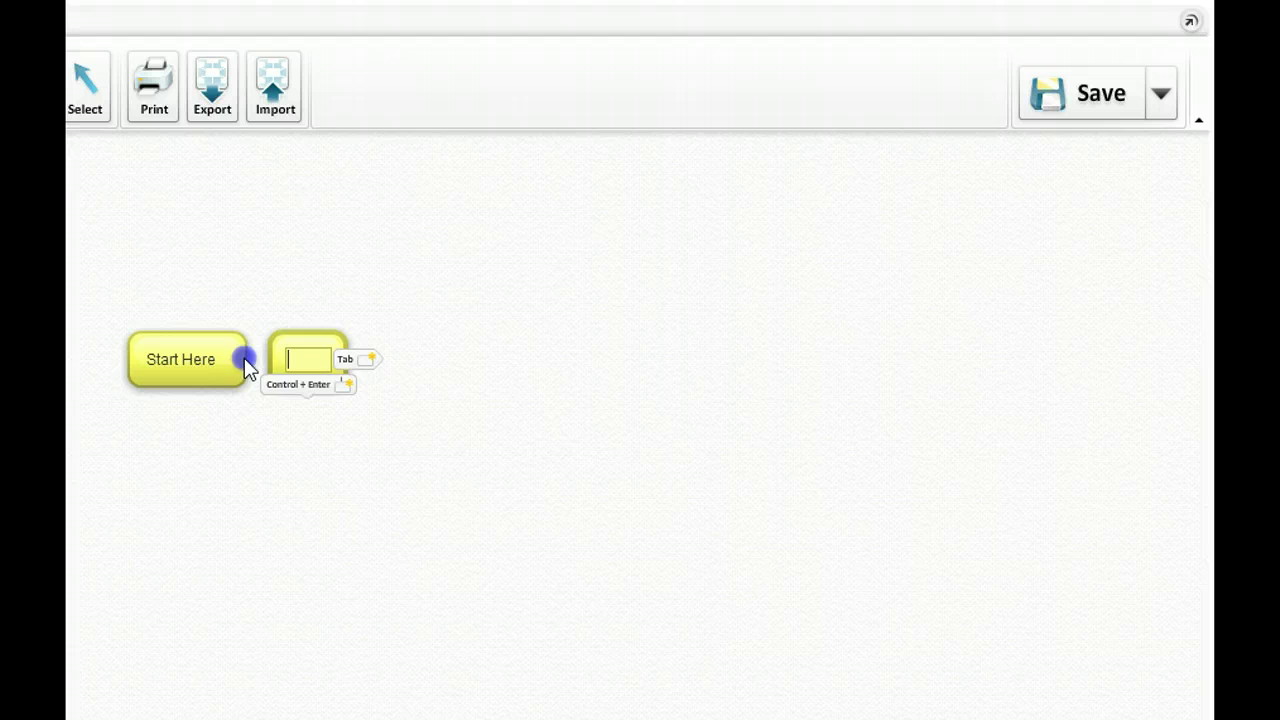
drag(294, 356, 395, 169)
mouse_move(230, 354)
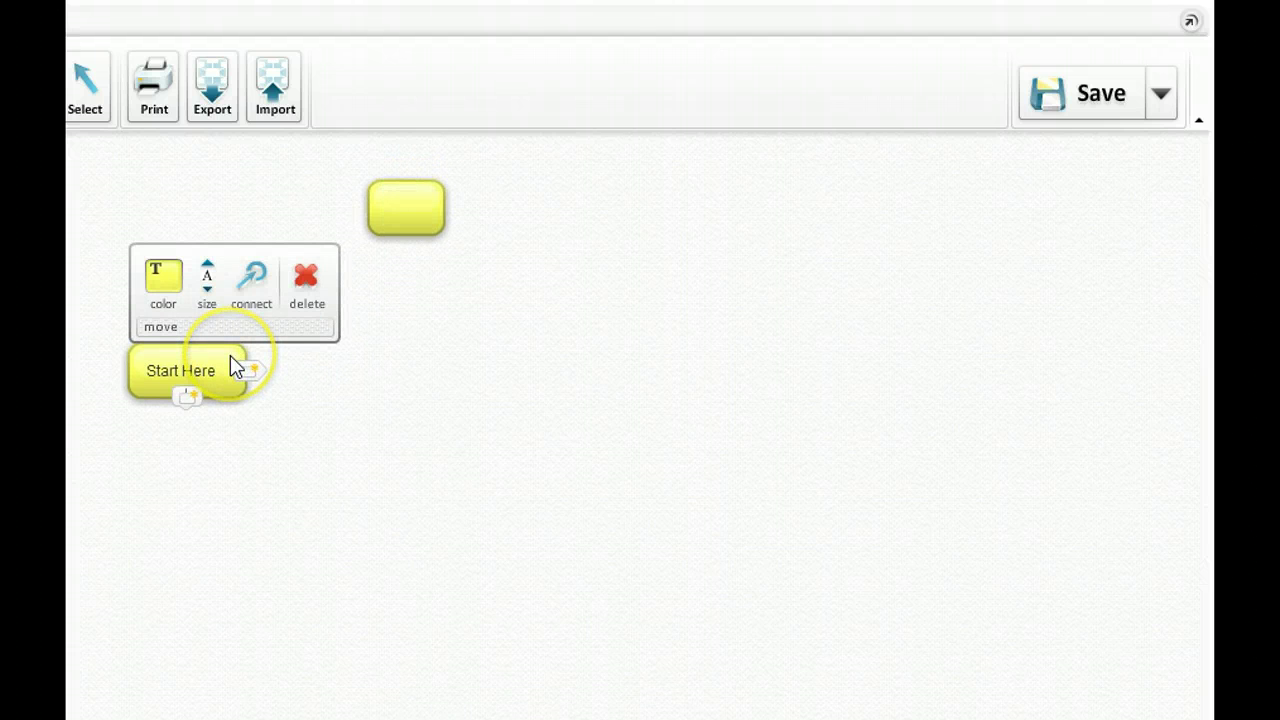
drag(230, 355, 385, 360)
Add a third blank sibling bubble from Start Here and place it to the lower right, beneath the middle one.
click(244, 372)
click(243, 372)
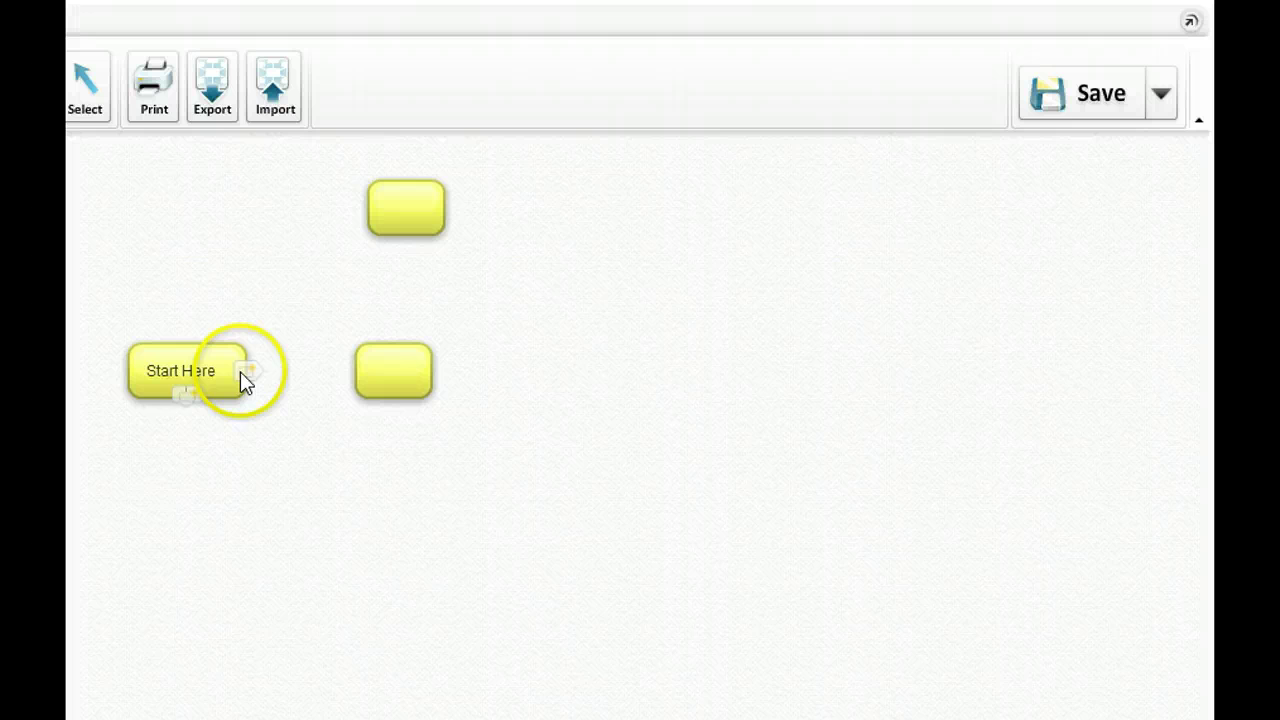
drag(239, 372, 250, 388)
click(242, 385)
click(246, 375)
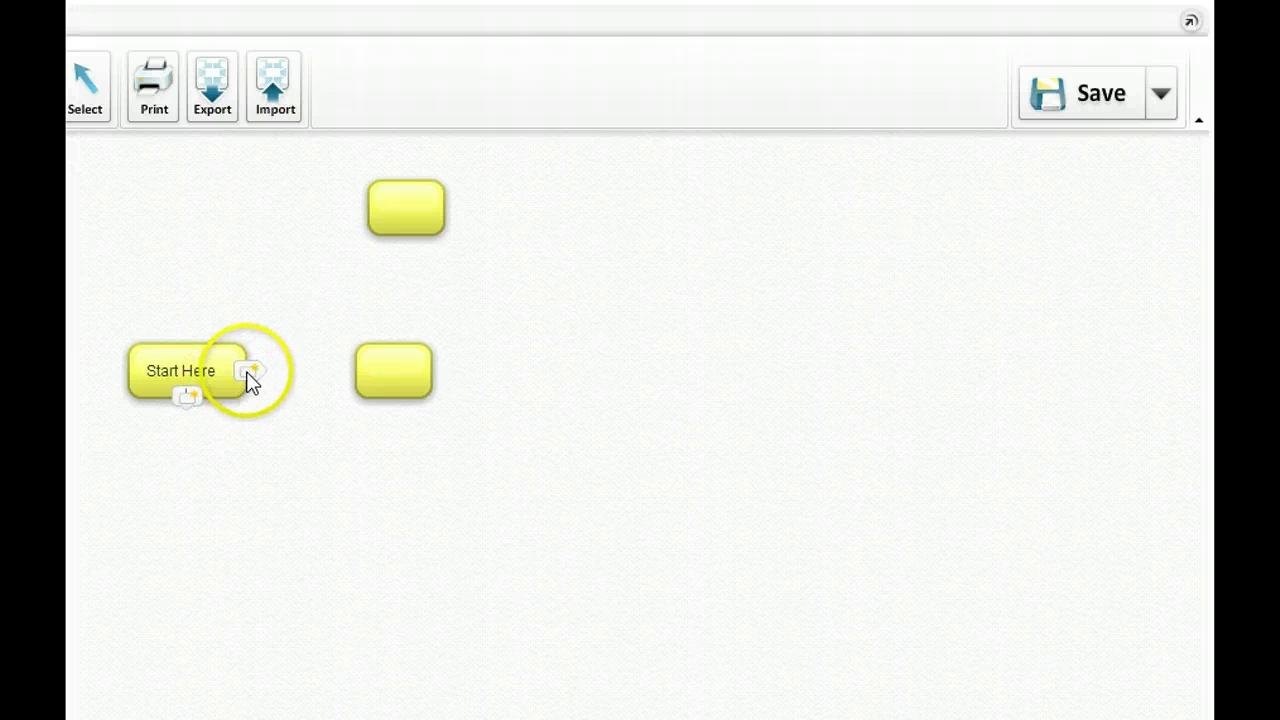
drag(294, 363, 384, 500)
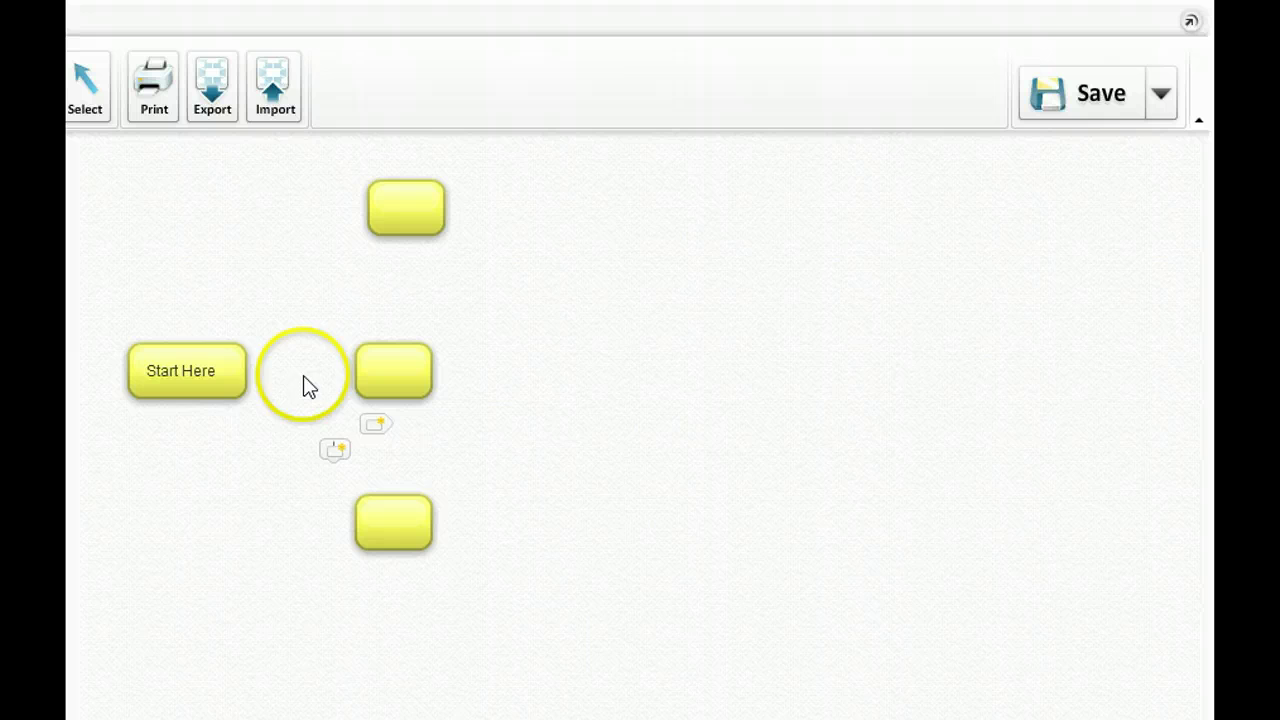
Connect the Start Here bubble with arrows to the upper, middle and lower blank bubbles.
mouse_move(216, 362)
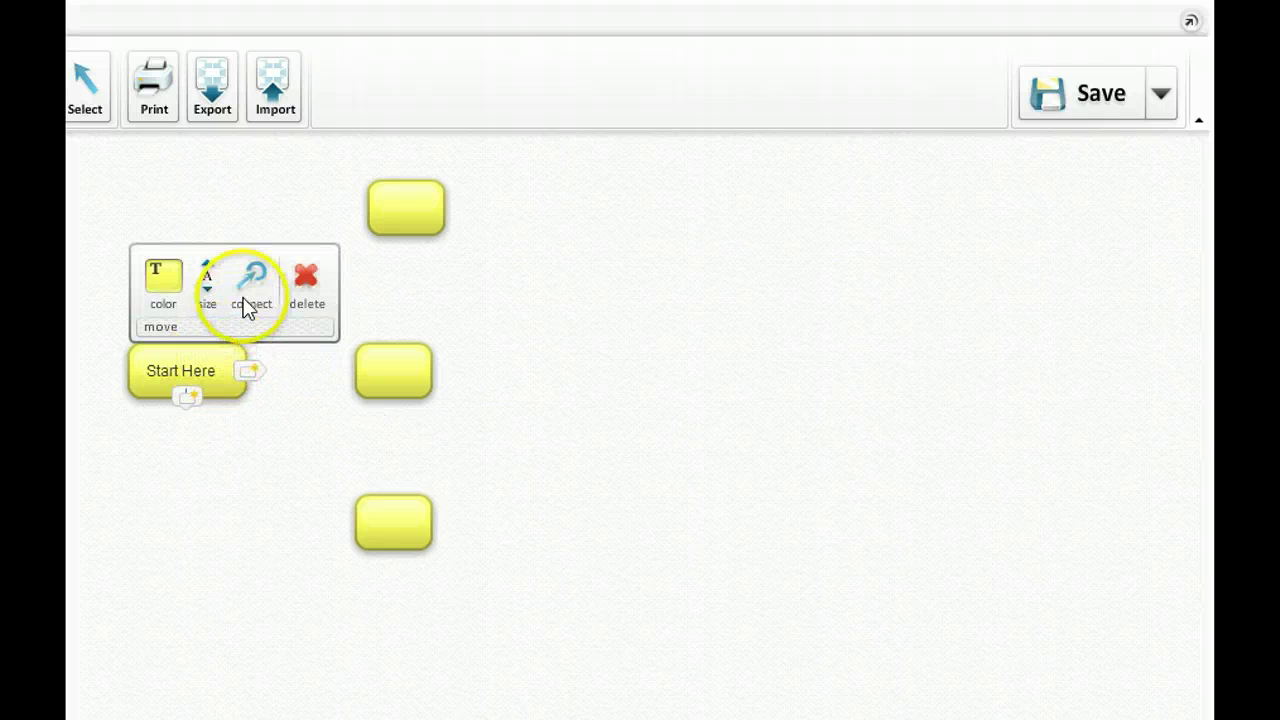
drag(251, 277, 391, 234)
mouse_move(230, 363)
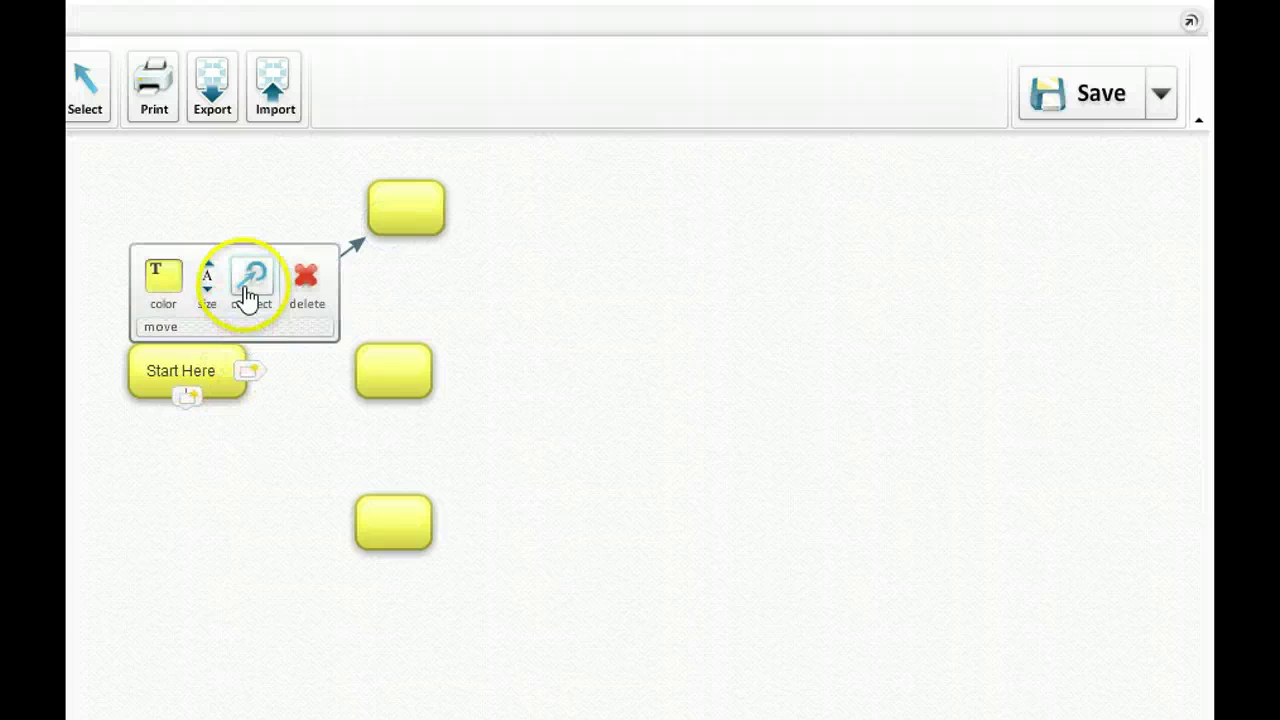
drag(251, 277, 368, 378)
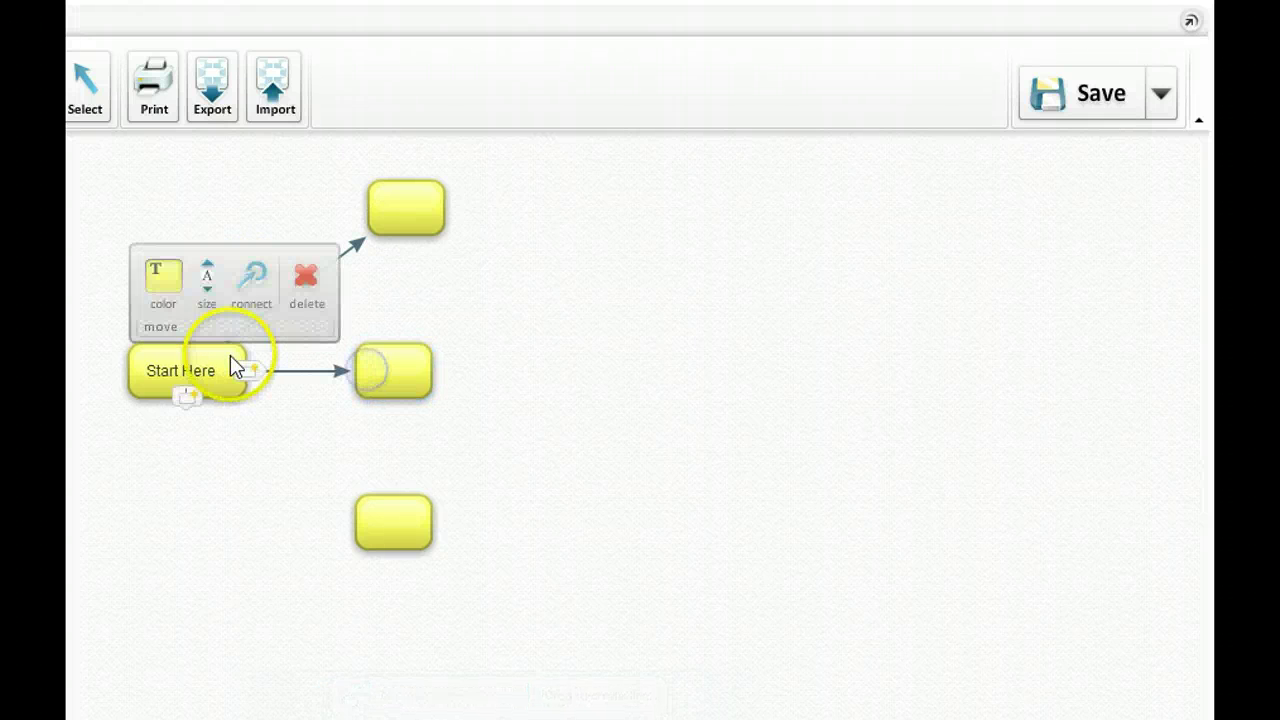
drag(251, 277, 373, 518)
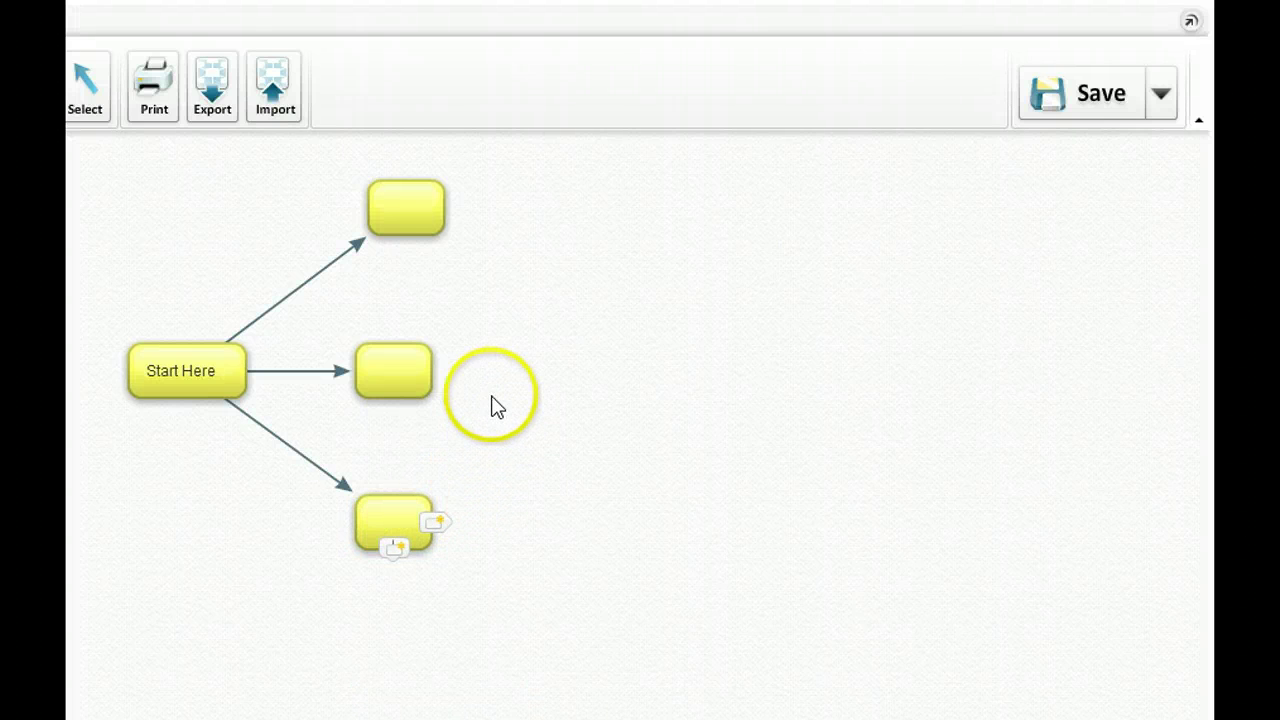
Add a blank sibling bubble beside the upper bubble and move it further right, leaving a gap for a connector.
click(441, 208)
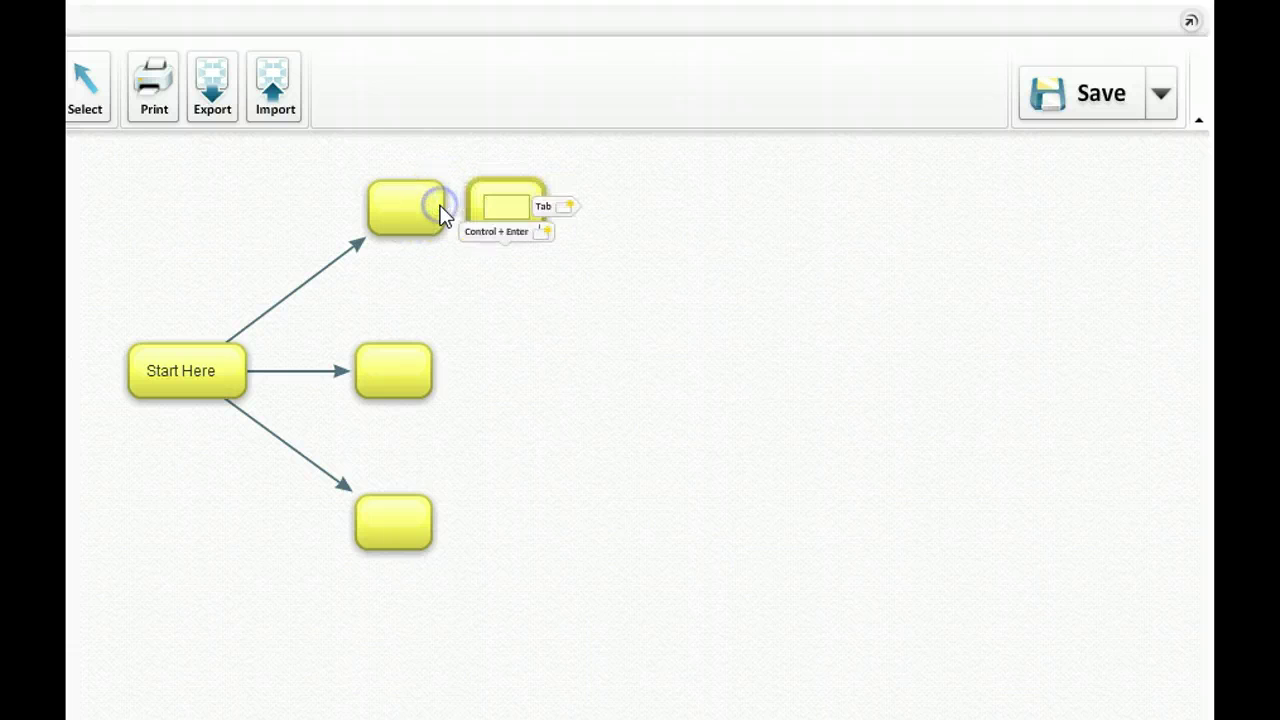
drag(507, 203, 578, 196)
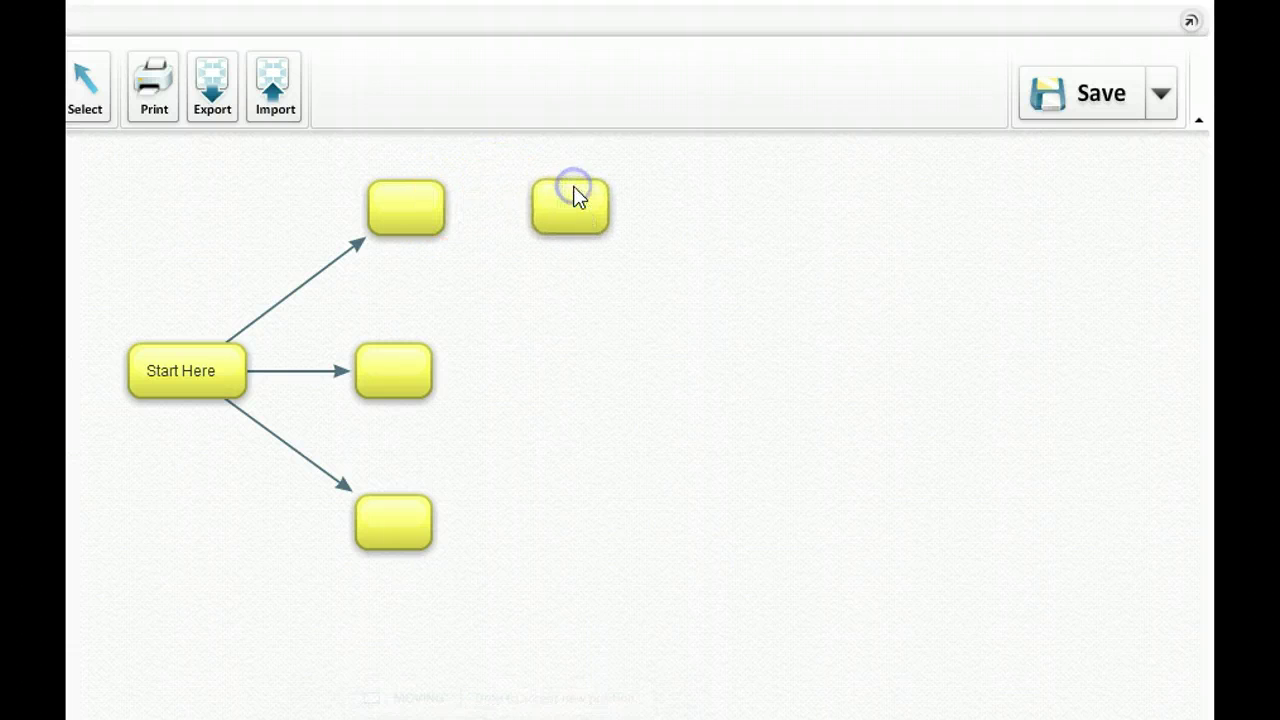
mouse_move(437, 204)
mouse_down()
mouse_move(526, 268)
mouse_move(436, 222)
mouse_move(257, 203)
mouse_move(418, 196)
mouse_move(440, 207)
mouse_up()
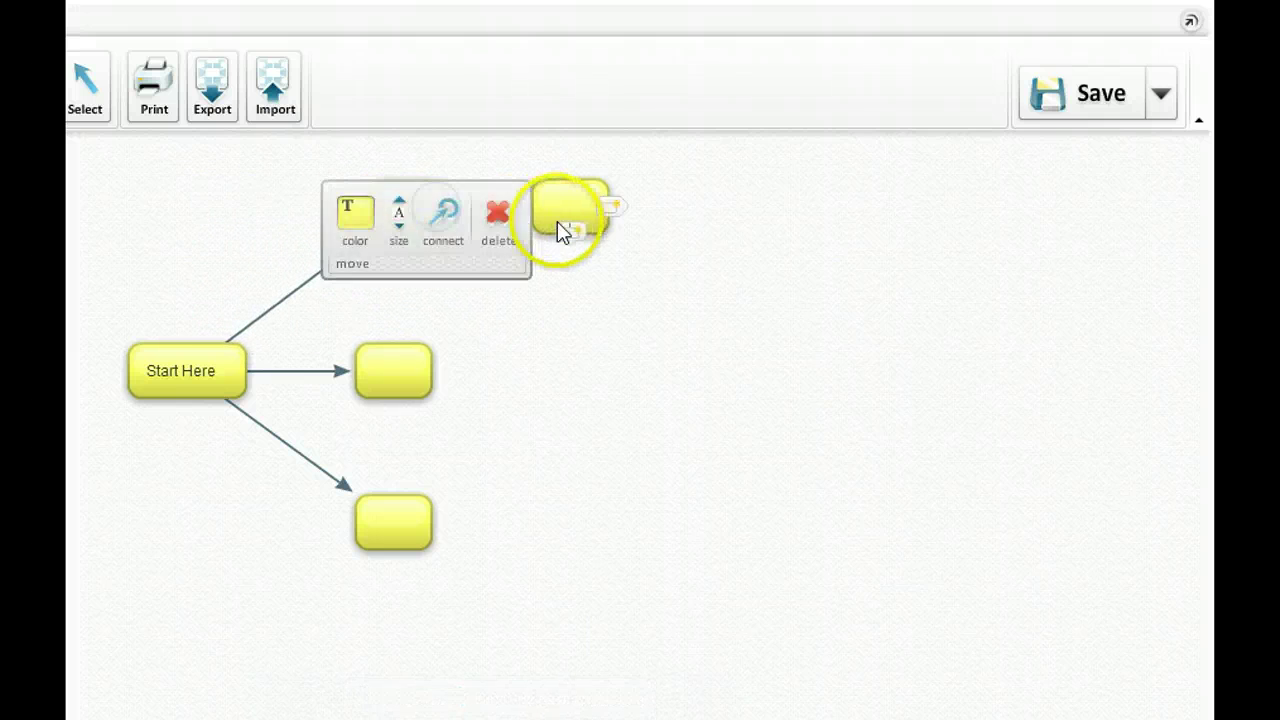
Add two child bubbles to the rightmost yellow bubble, placing one to its right and the other below the first.
click(572, 240)
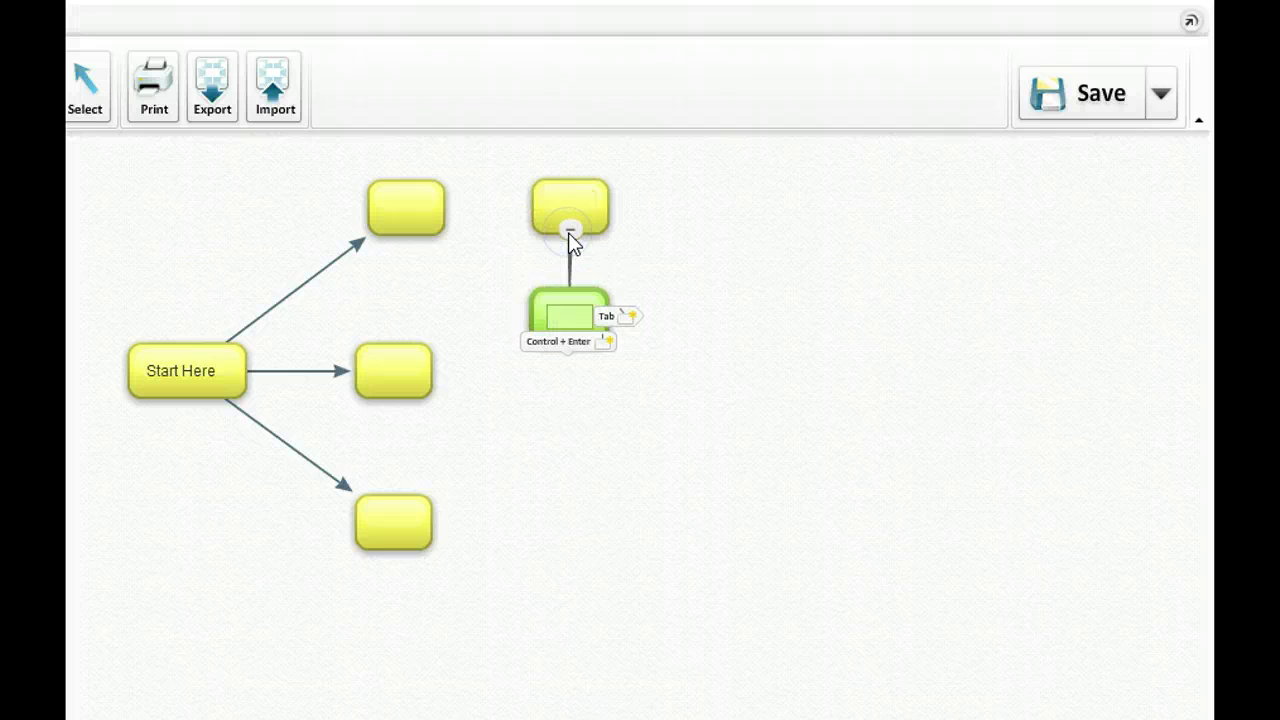
drag(609, 314, 737, 196)
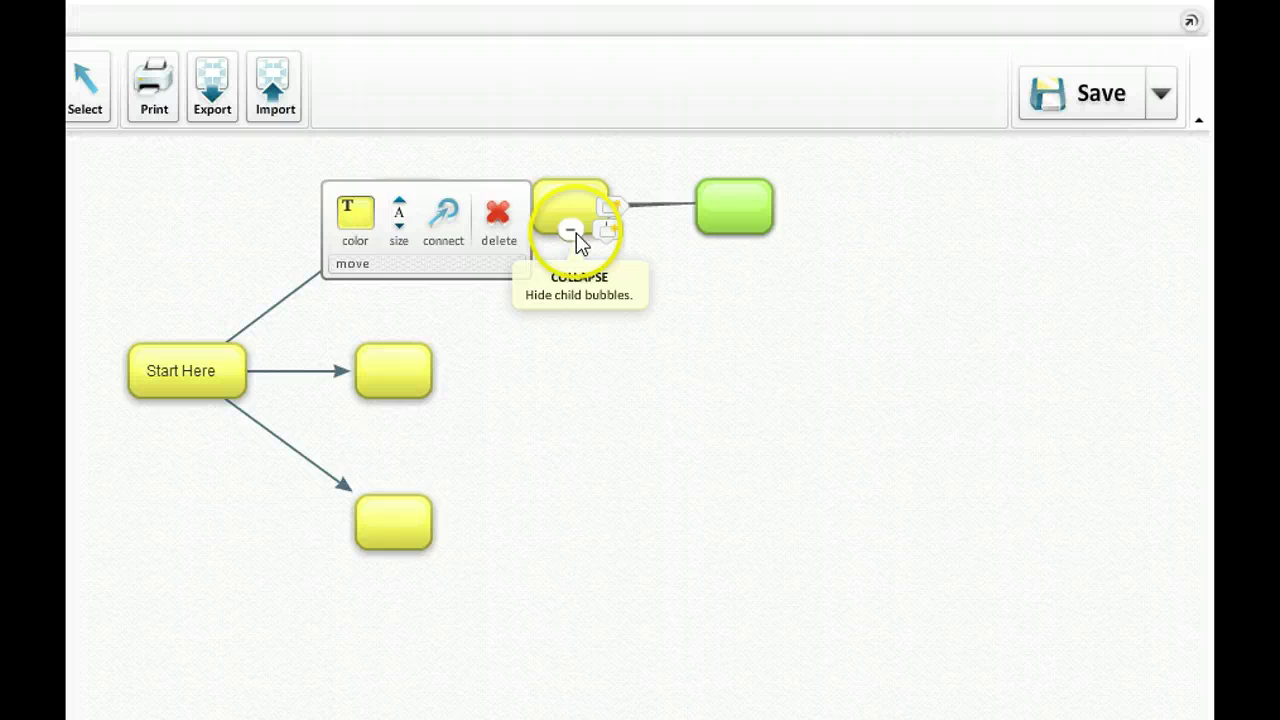
click(608, 238)
drag(574, 287, 802, 318)
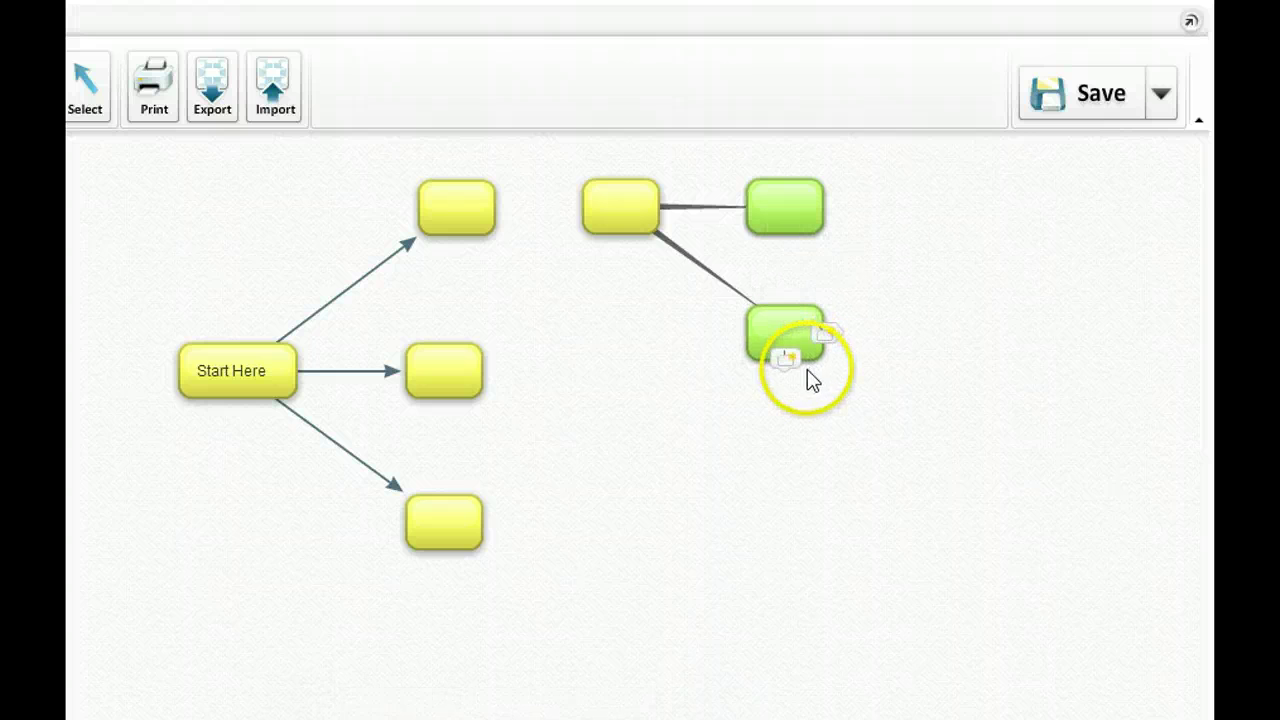
Connect the upper yellow bubble to the yellow one beside it, and add a child bubble beneath the lower green bubble.
mouse_move(469, 206)
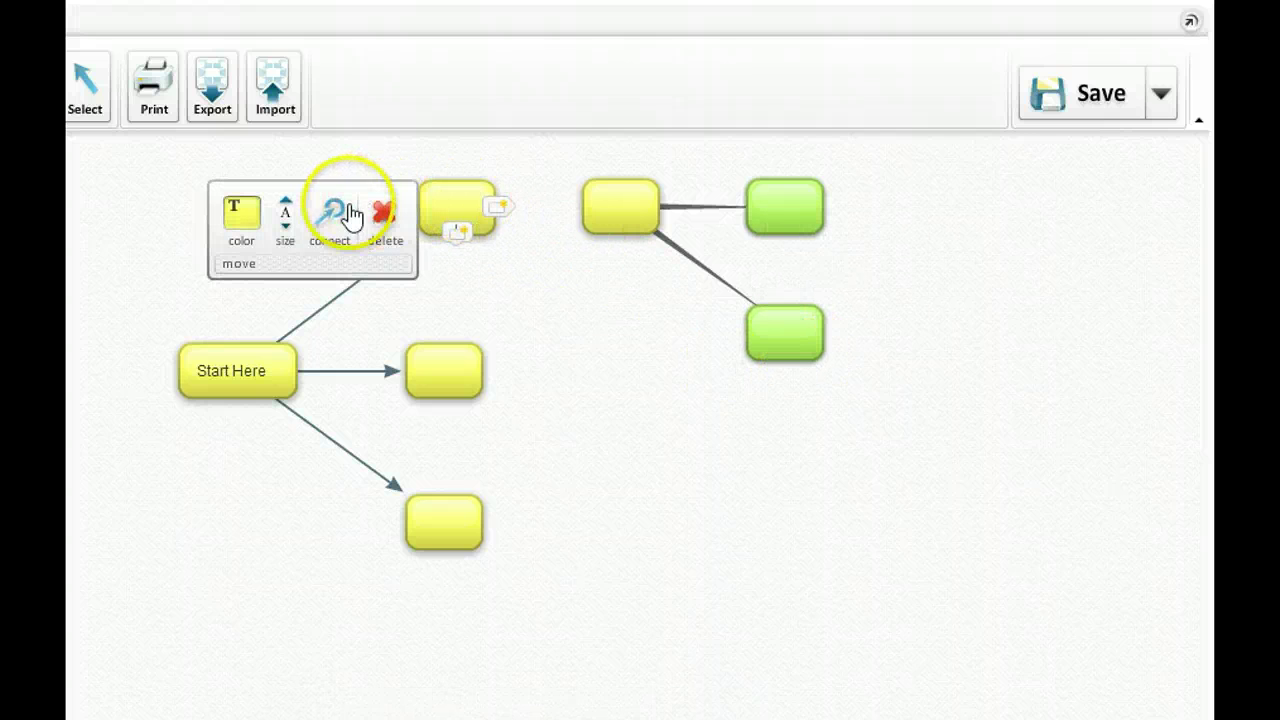
drag(340, 213, 600, 214)
mouse_move(803, 208)
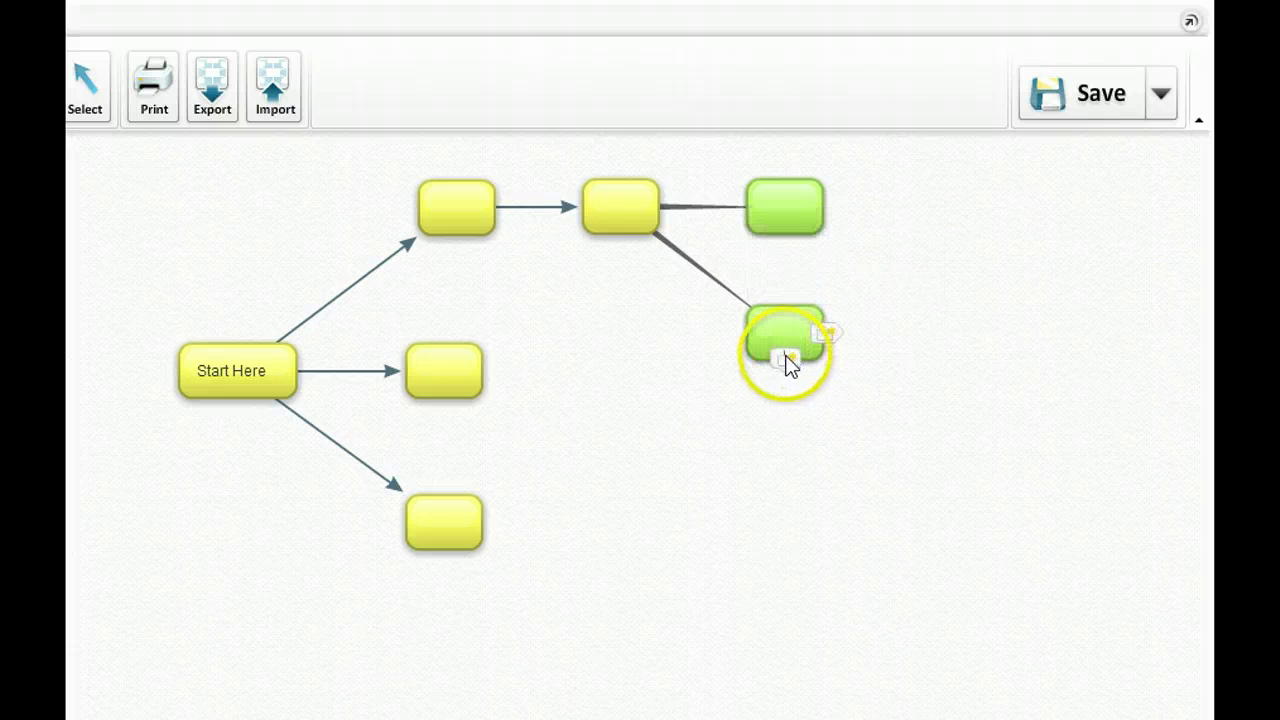
click(786, 358)
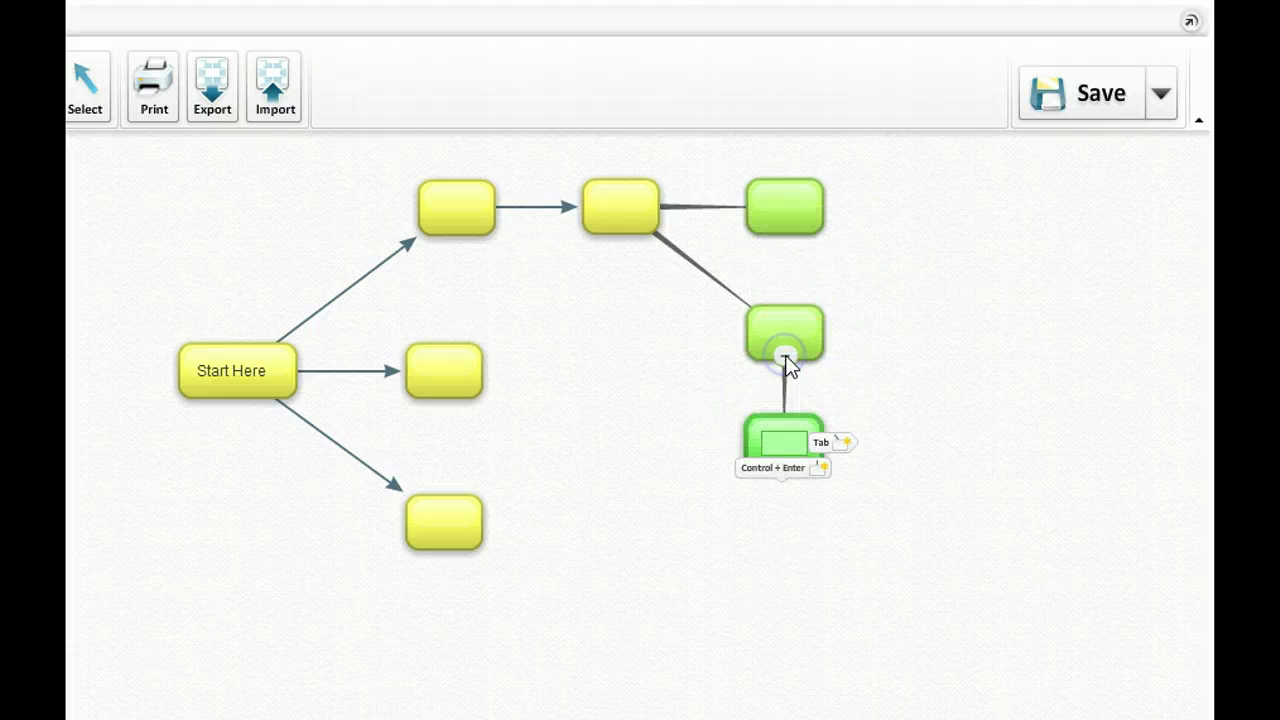
click(786, 481)
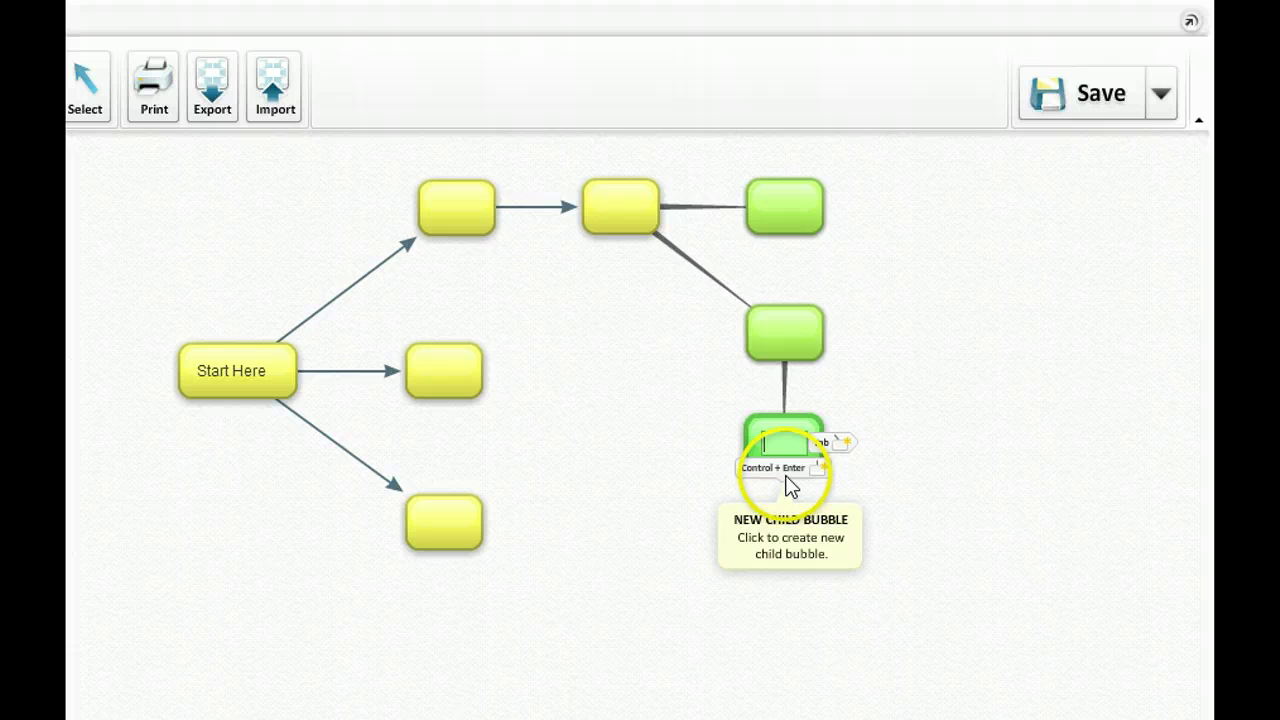
click(703, 449)
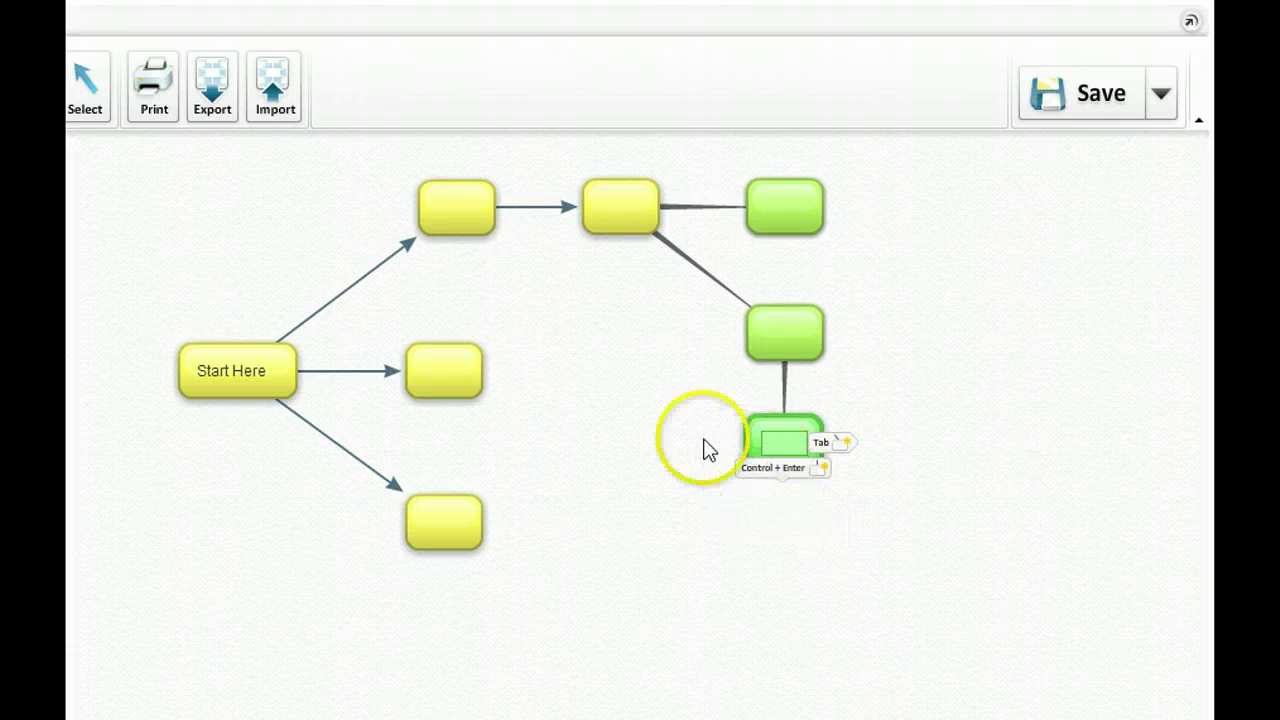
click(248, 365)
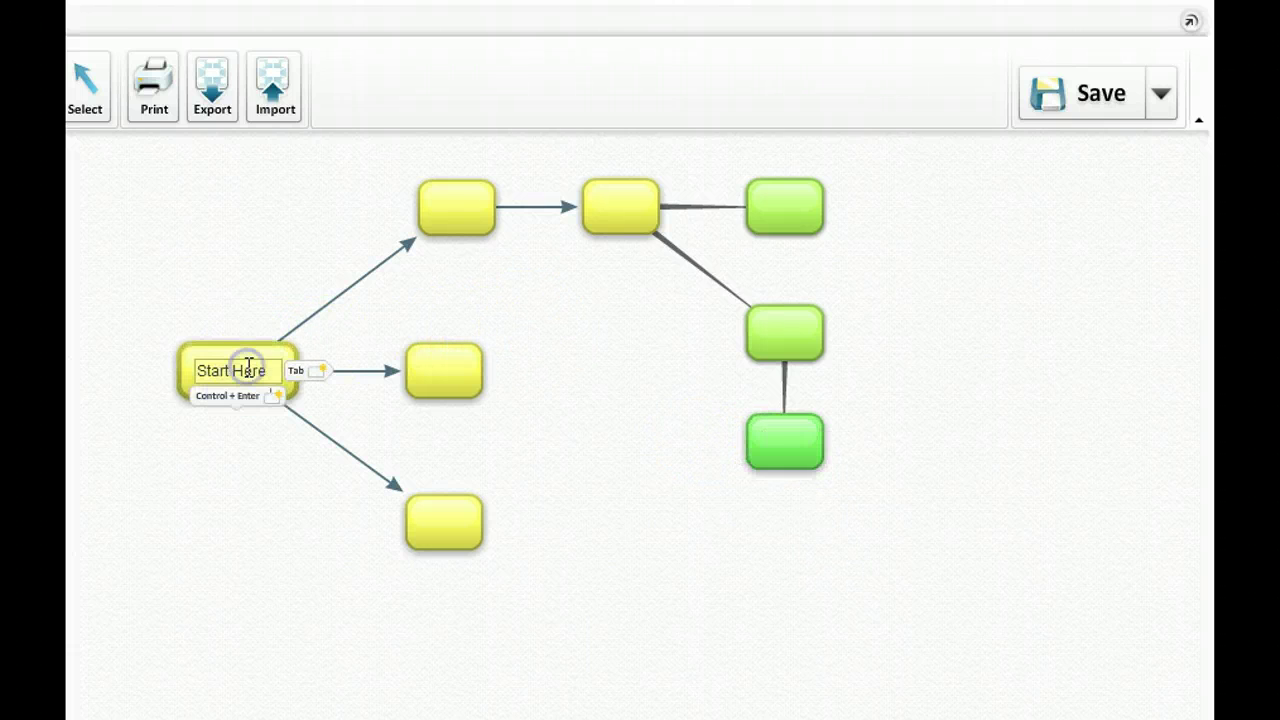
click(444, 208)
click(439, 378)
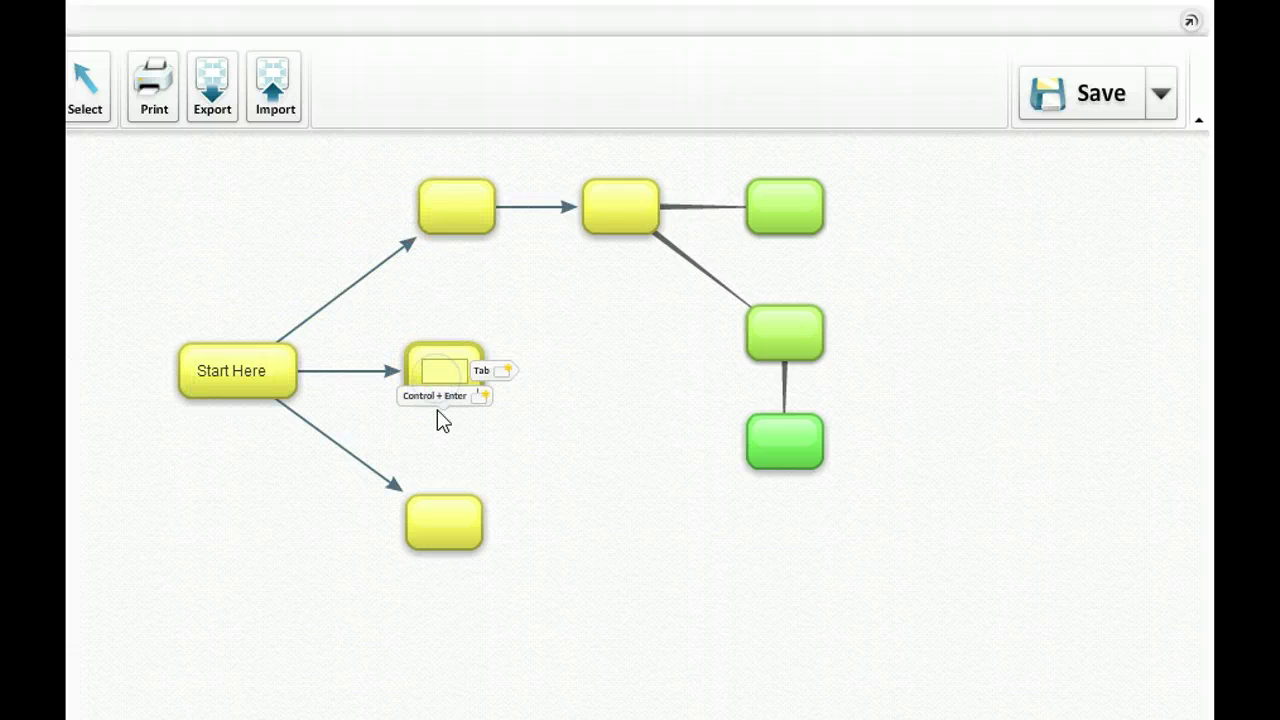
click(438, 520)
click(582, 522)
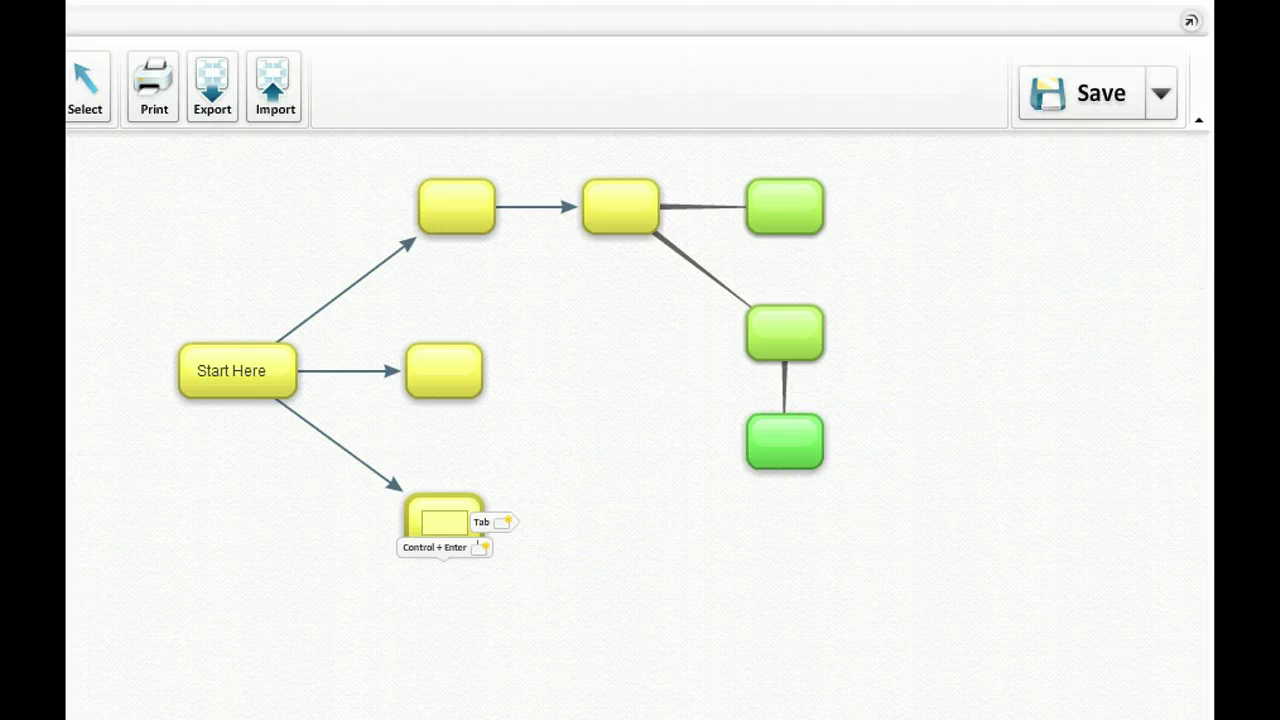
Switch to the article mind map and zoom in on the My Article Cars bubble and its points.
click(1194, 152)
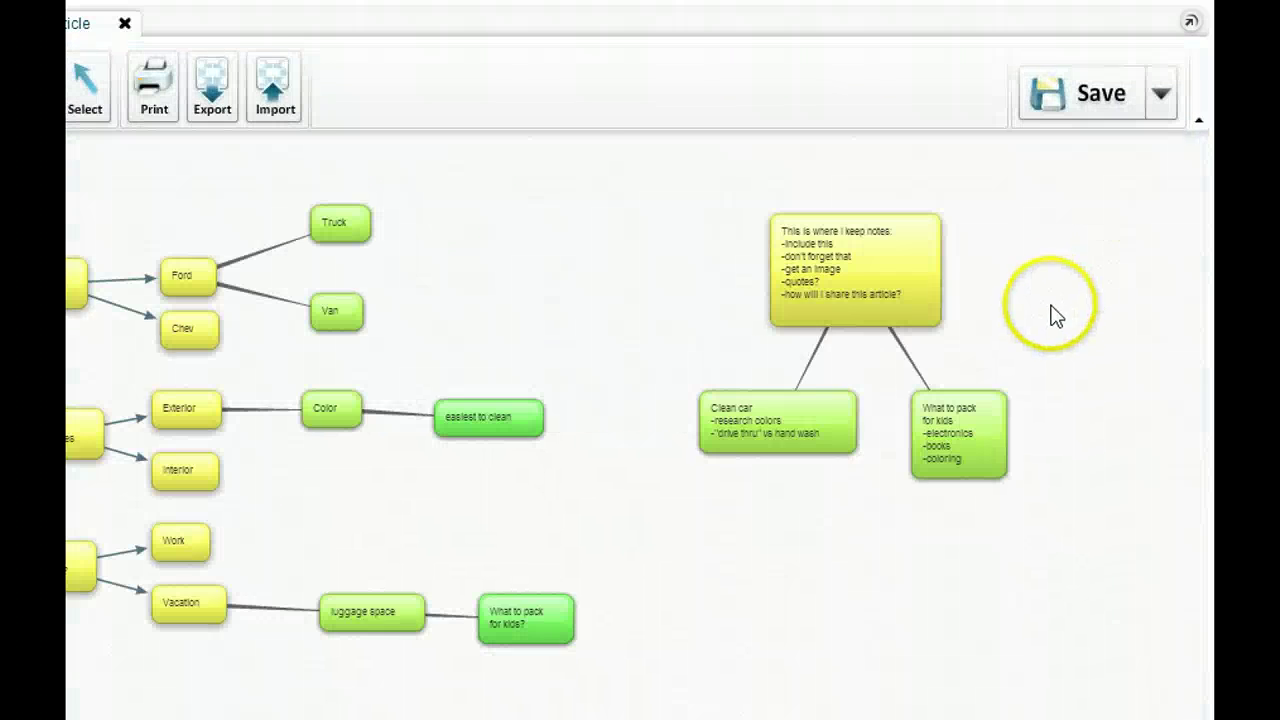
mouse_move(583, 466)
mouse_down()
mouse_move(830, 425)
mouse_move(849, 443)
mouse_move(791, 434)
mouse_move(903, 410)
mouse_up()
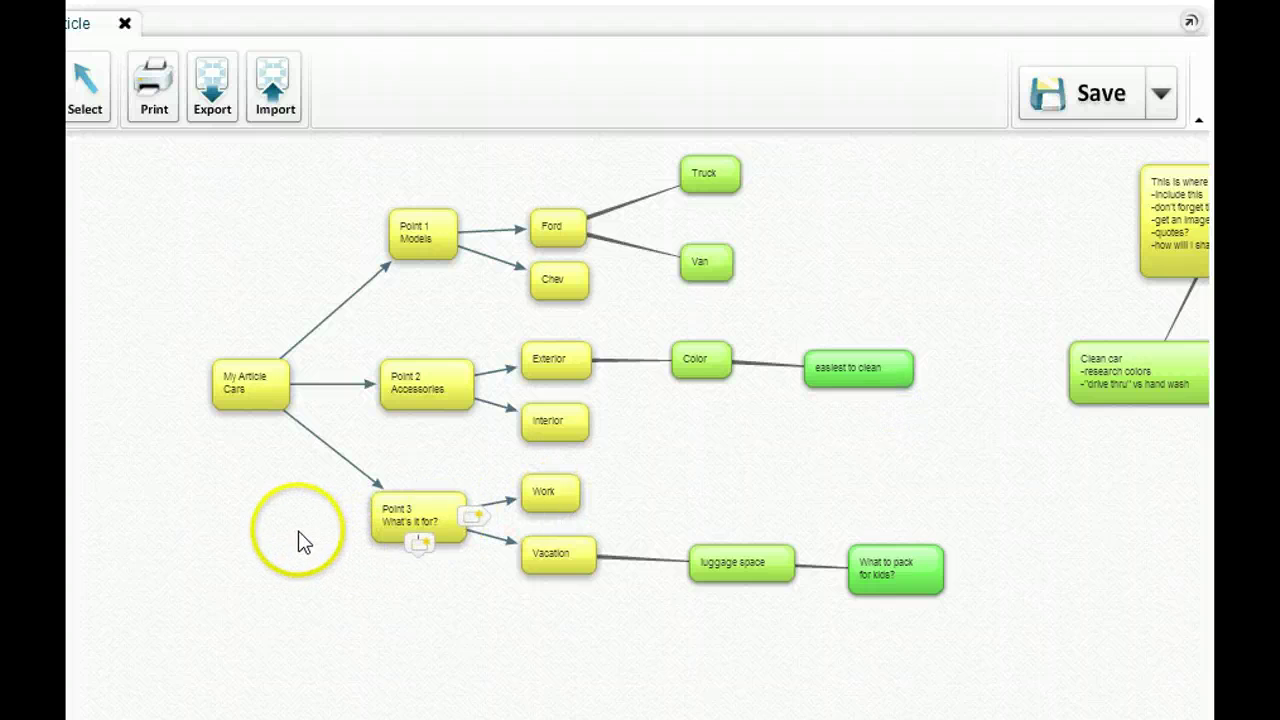
scroll(280, 535, up, 2)
scroll(280, 531, up, 1)
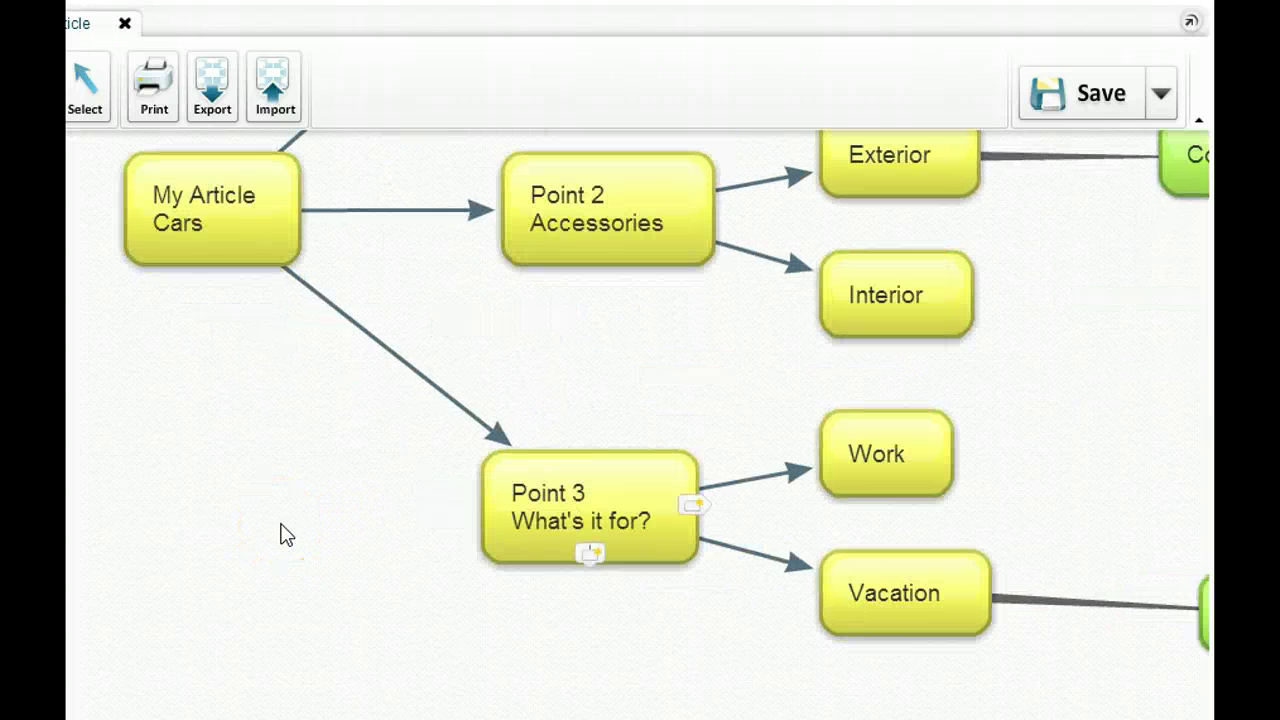
mouse_move(243, 426)
mouse_down()
mouse_move(220, 538)
mouse_move(234, 600)
mouse_up()
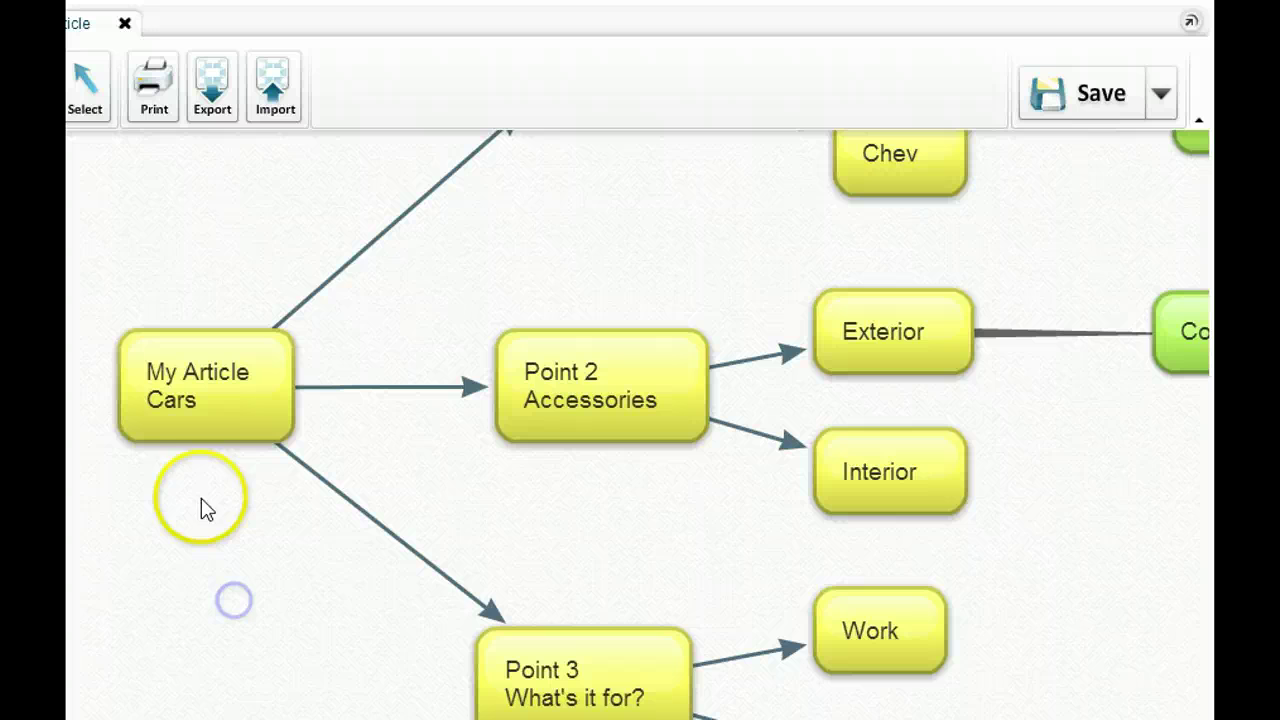
mouse_move(206, 429)
Examine the Point 1, Point 2 and Point 3 branches, including the child bubbles attached to Ford.
drag(503, 436, 534, 417)
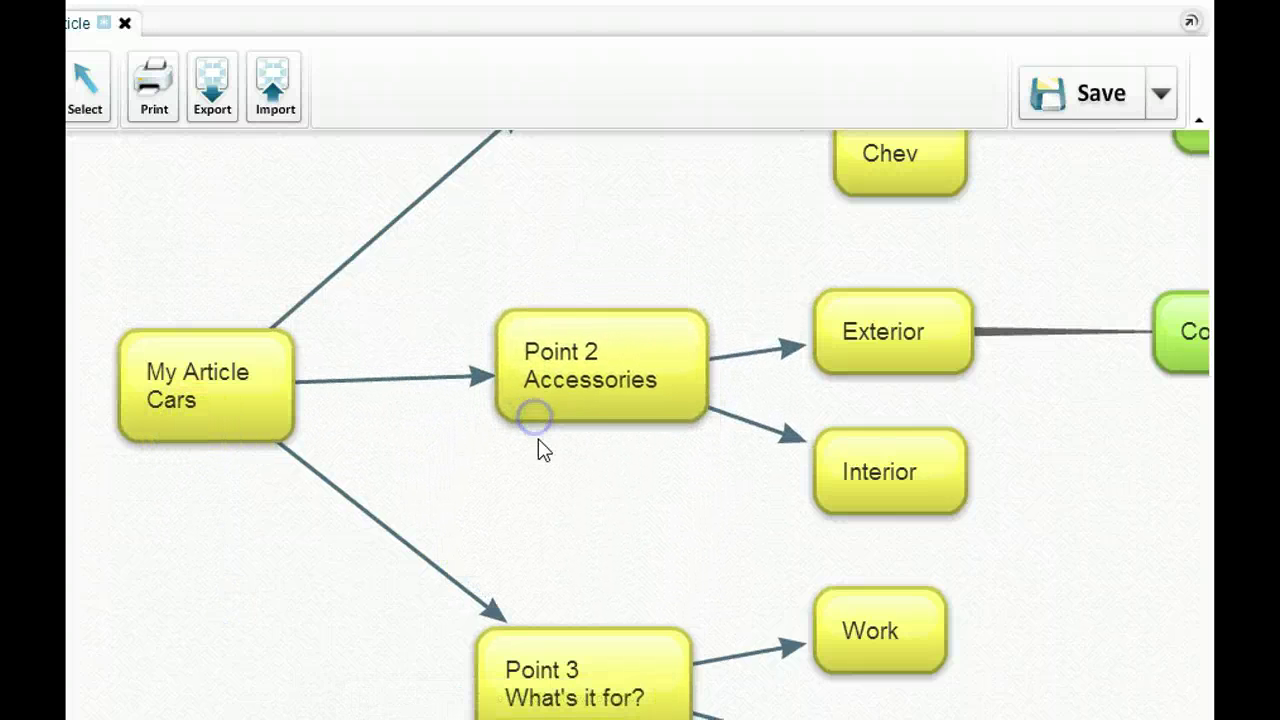
drag(560, 200, 503, 337)
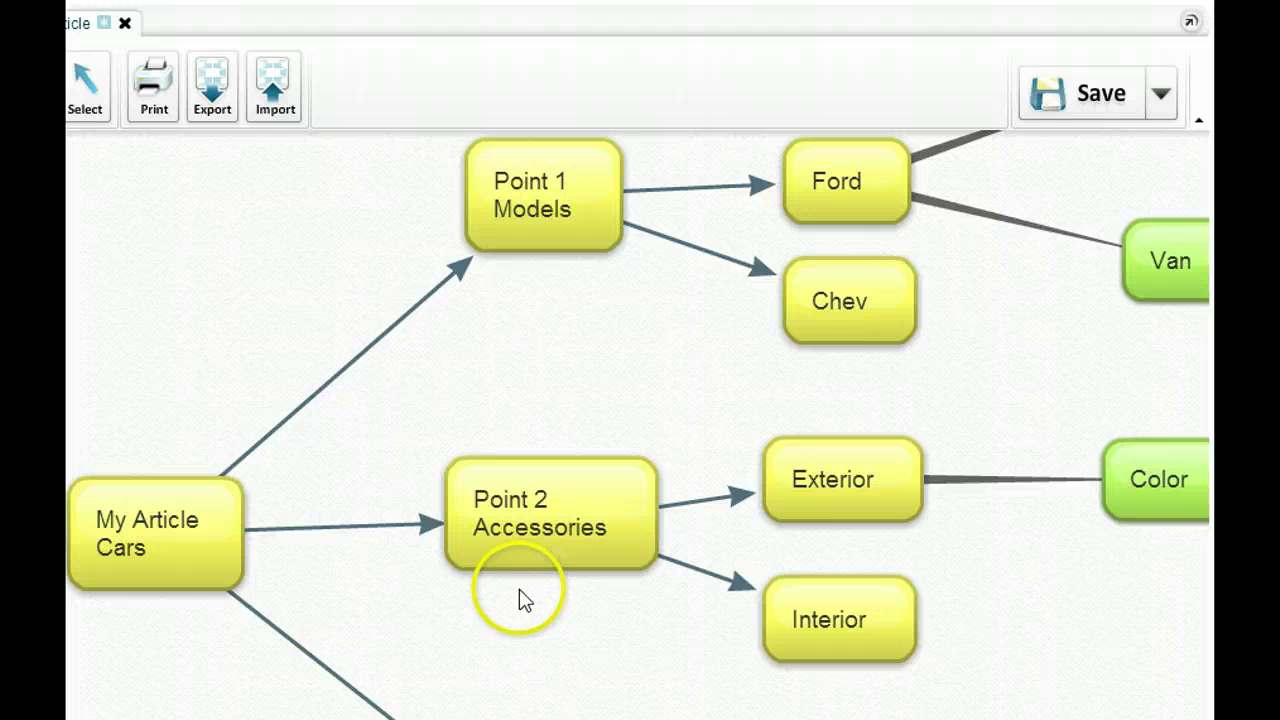
drag(518, 632, 523, 438)
click(529, 664)
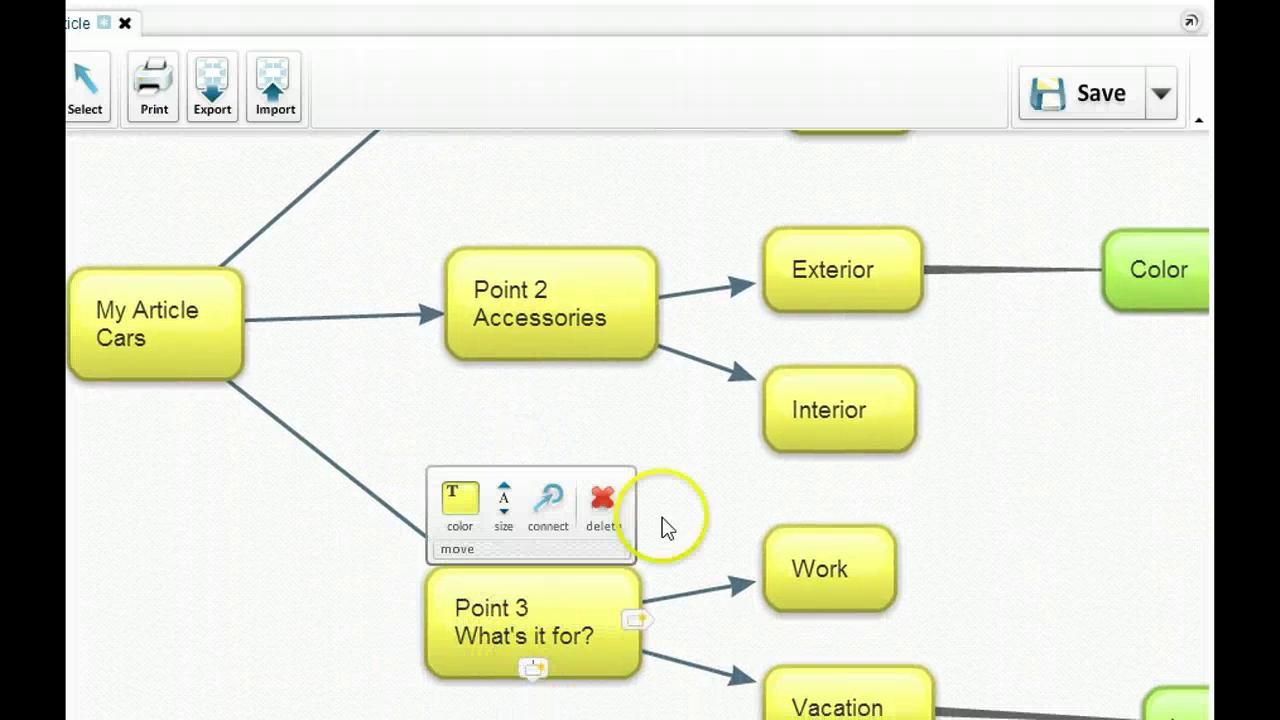
drag(657, 416, 414, 598)
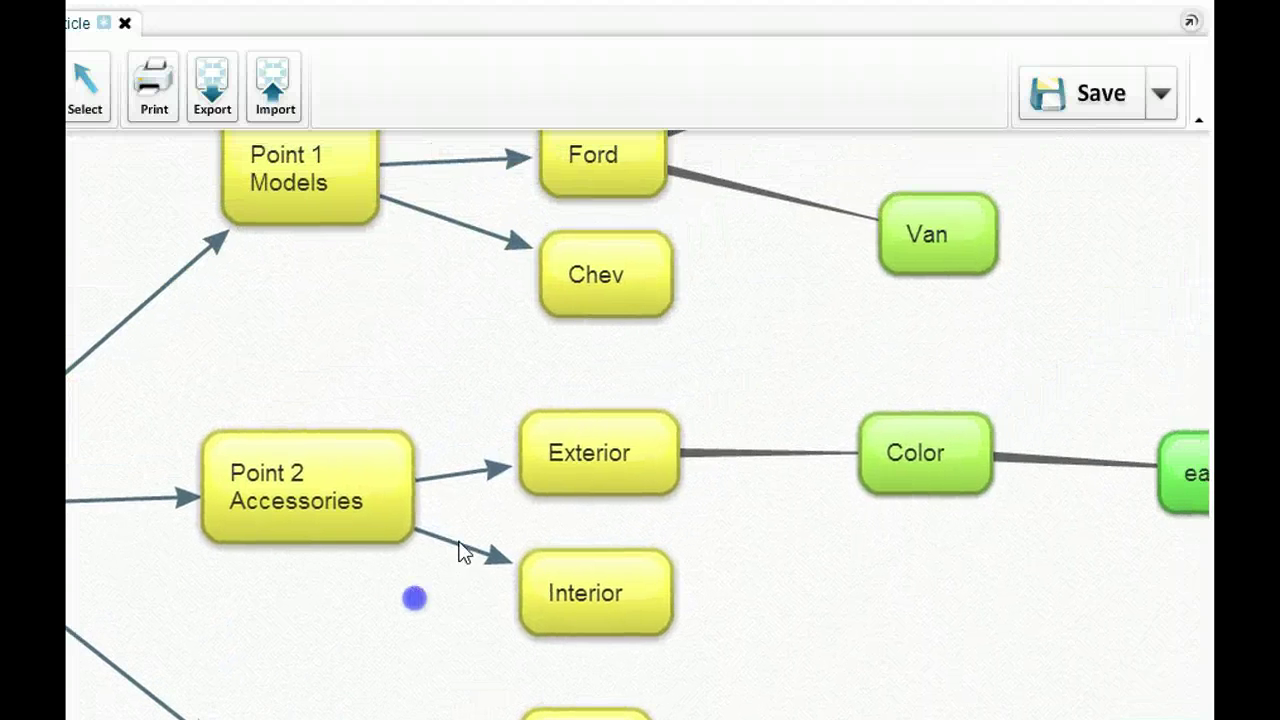
drag(811, 271, 737, 417)
click(520, 298)
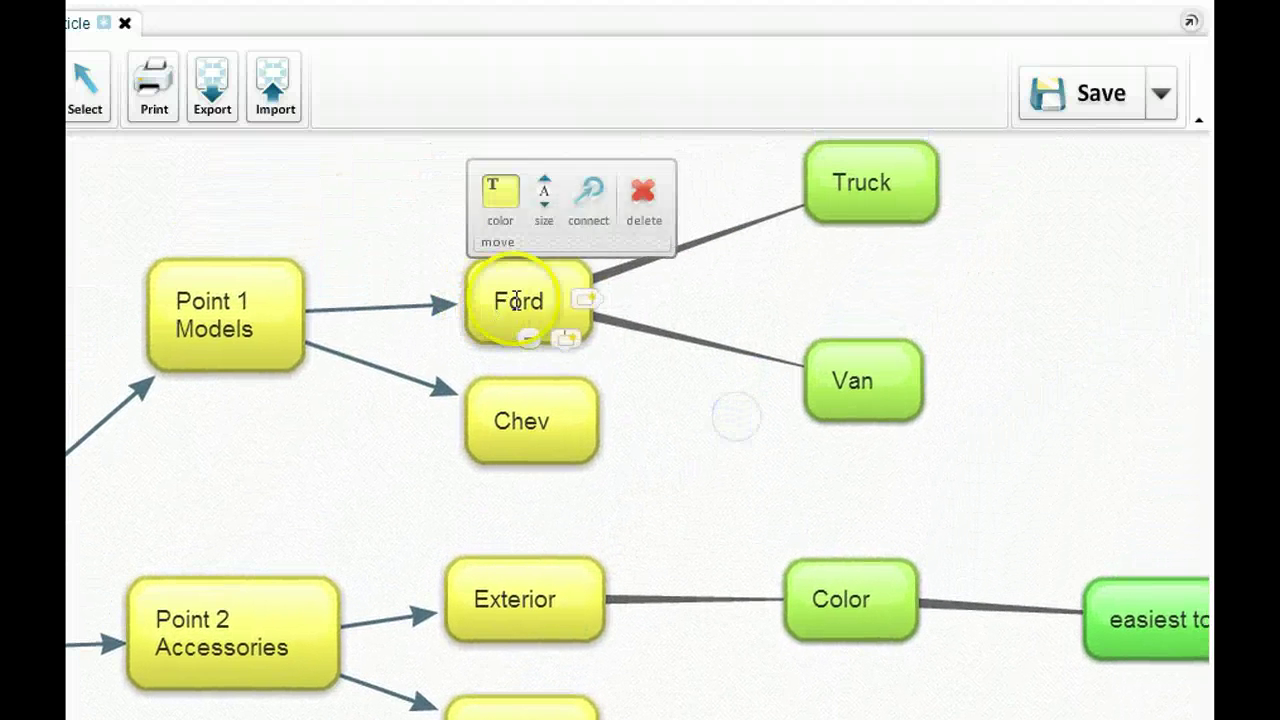
click(816, 178)
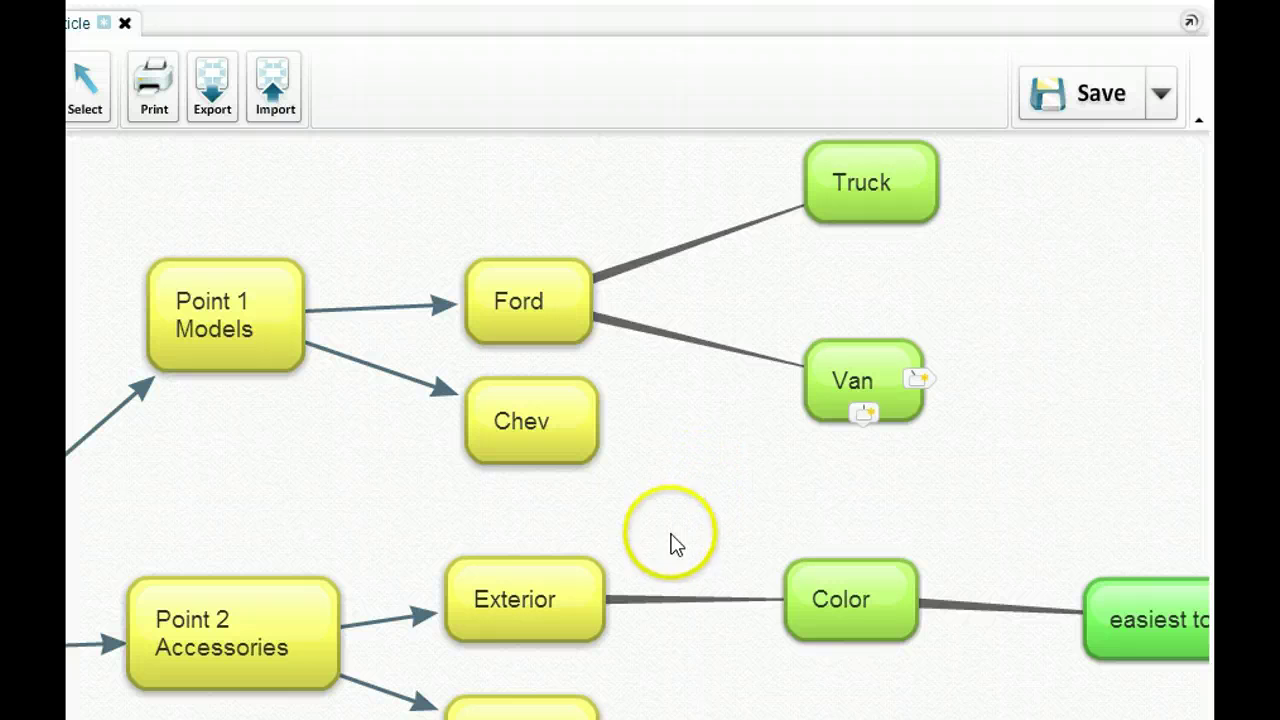
Examine the Point 2 and Point 3 branches, following Exterior and Vacation through to their last child bubbles.
drag(689, 686, 680, 466)
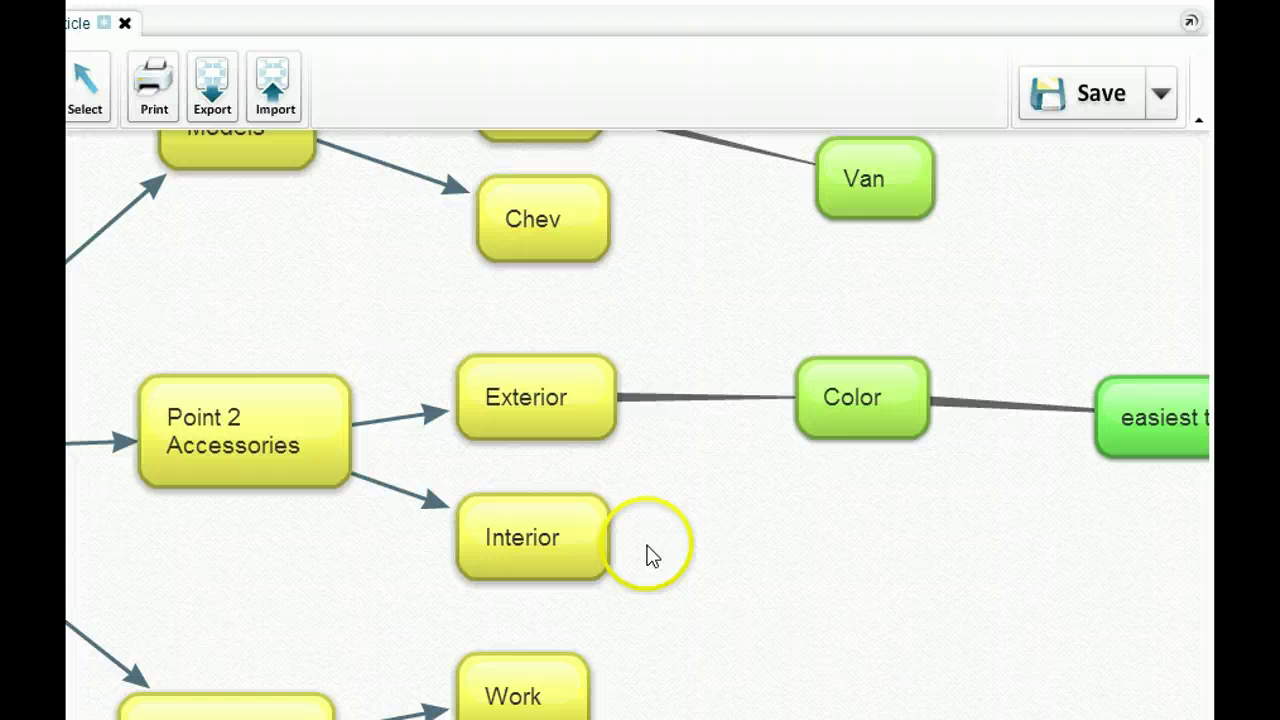
mouse_move(718, 570)
mouse_down()
mouse_move(745, 446)
mouse_move(746, 340)
mouse_up()
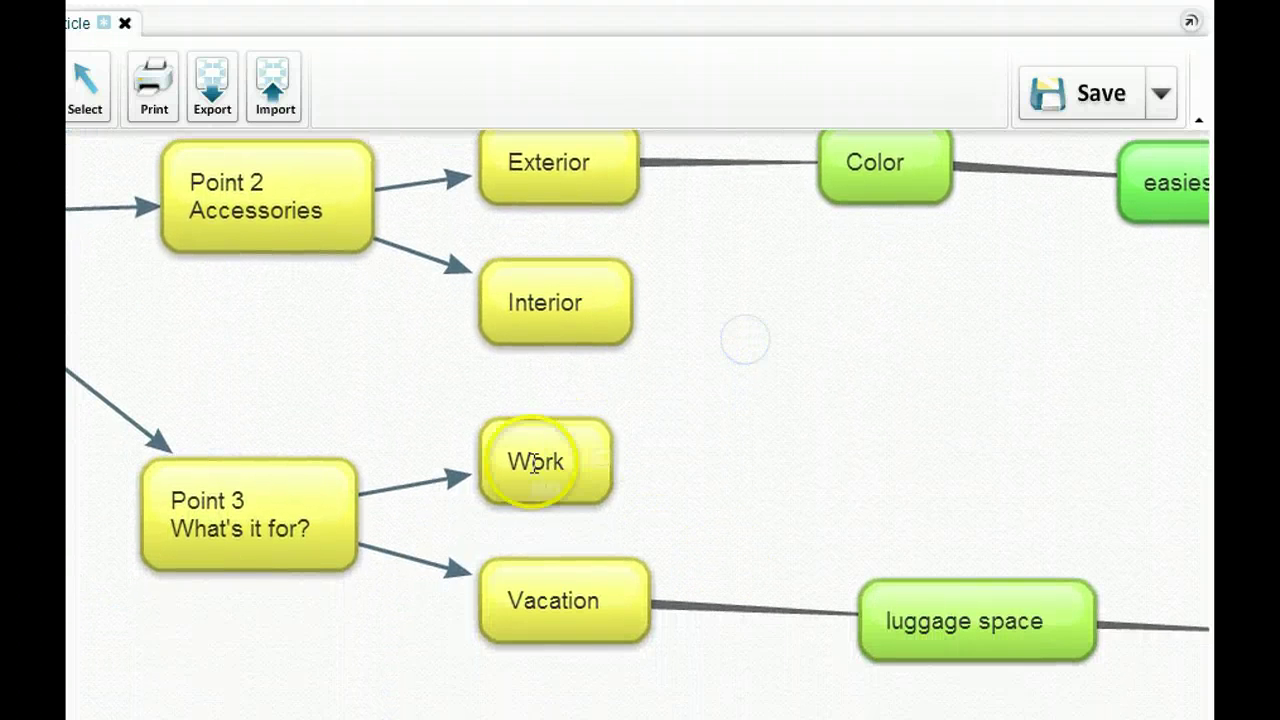
mouse_move(497, 473)
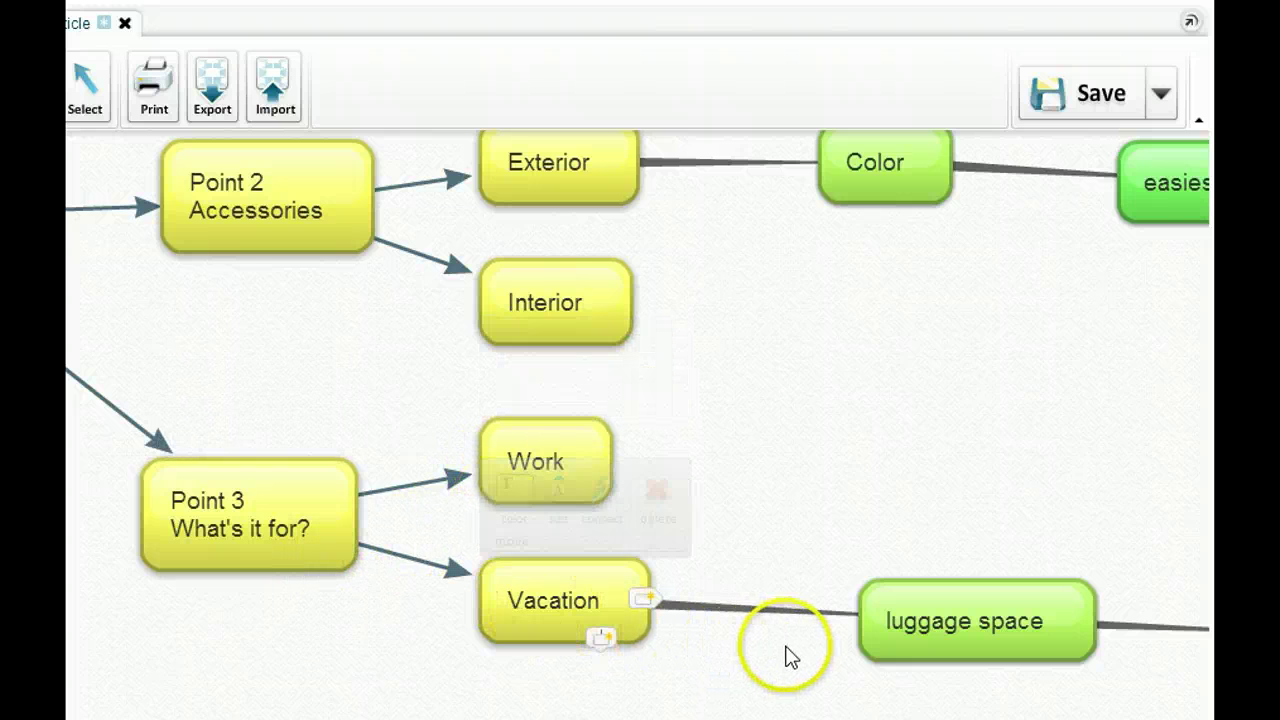
drag(1009, 346, 620, 336)
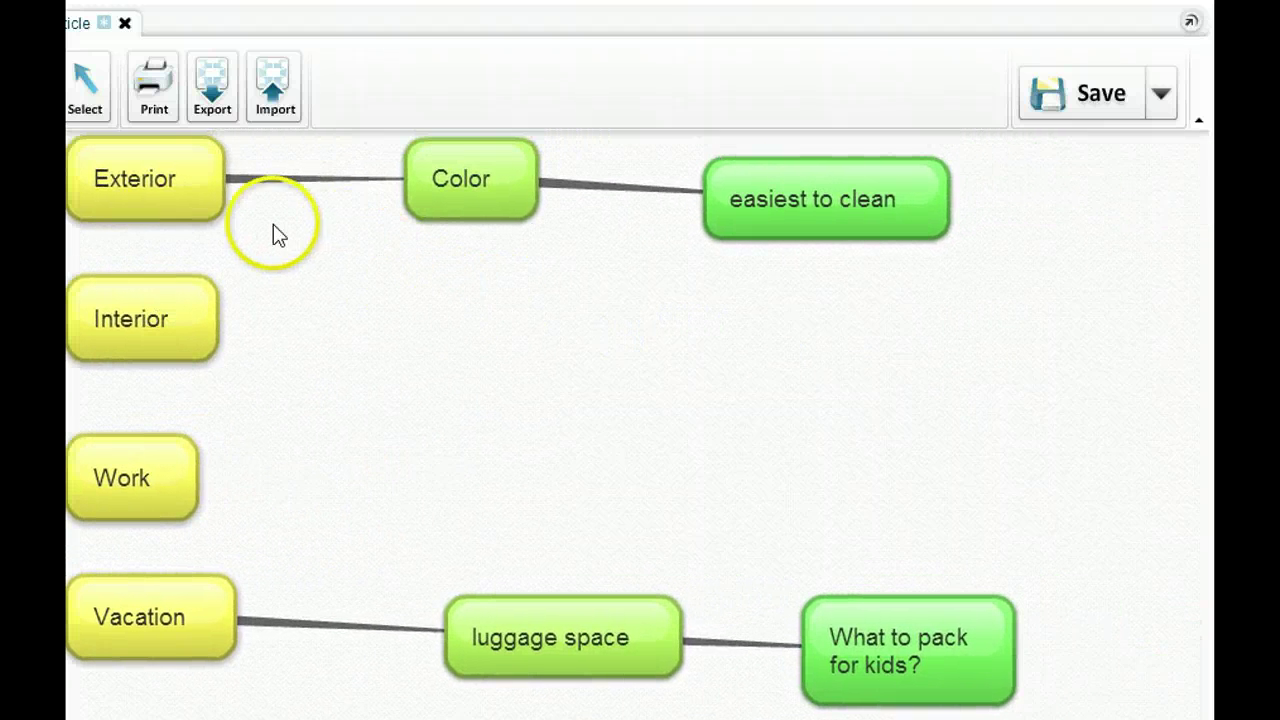
mouse_move(220, 321)
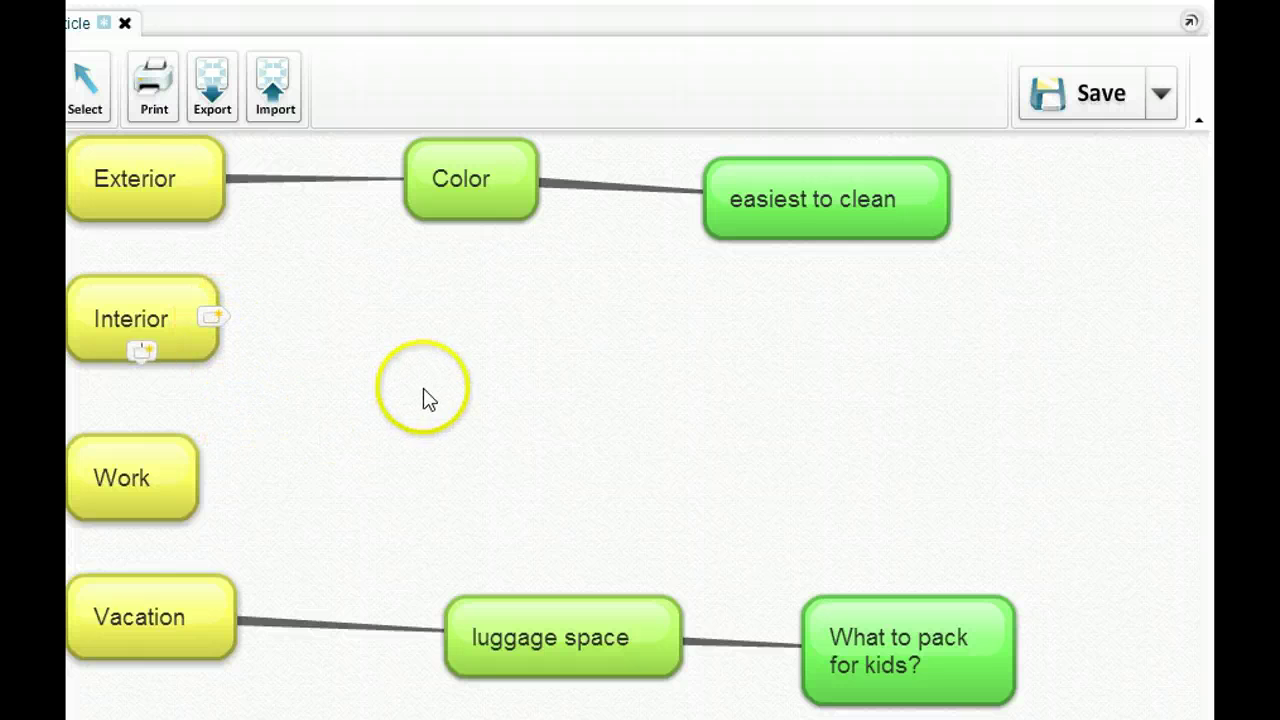
mouse_move(457, 214)
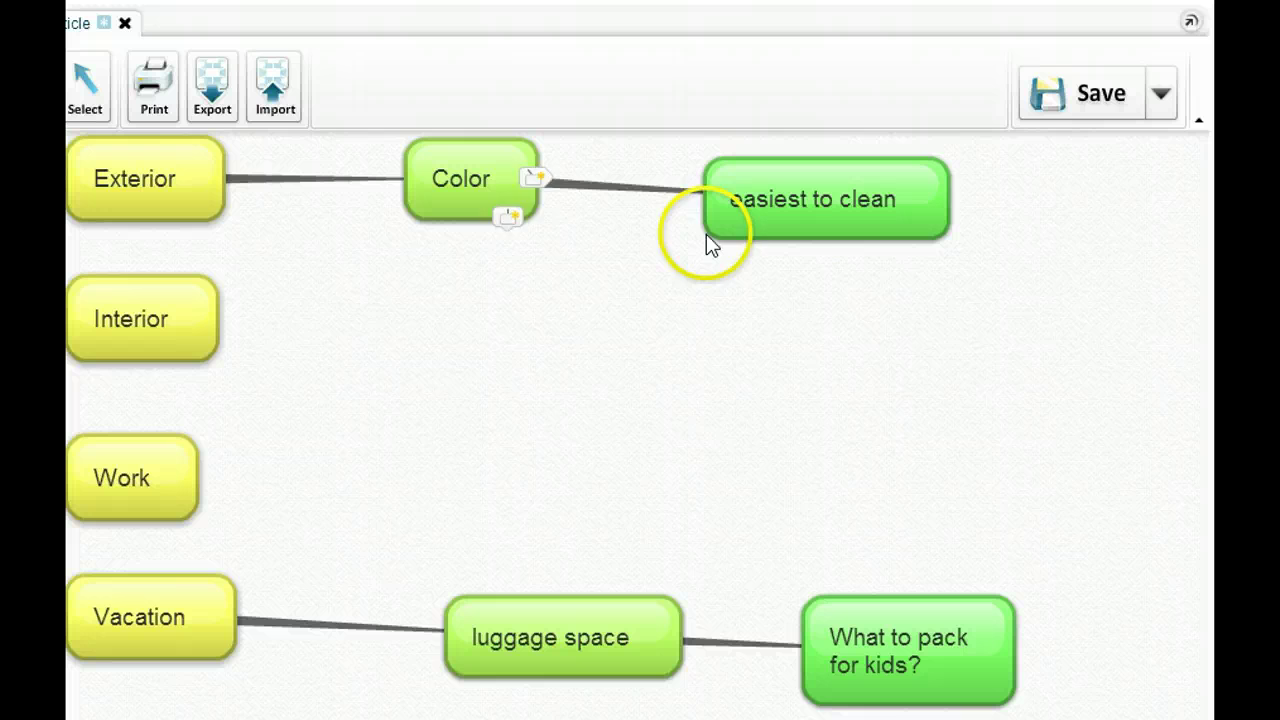
mouse_move(757, 240)
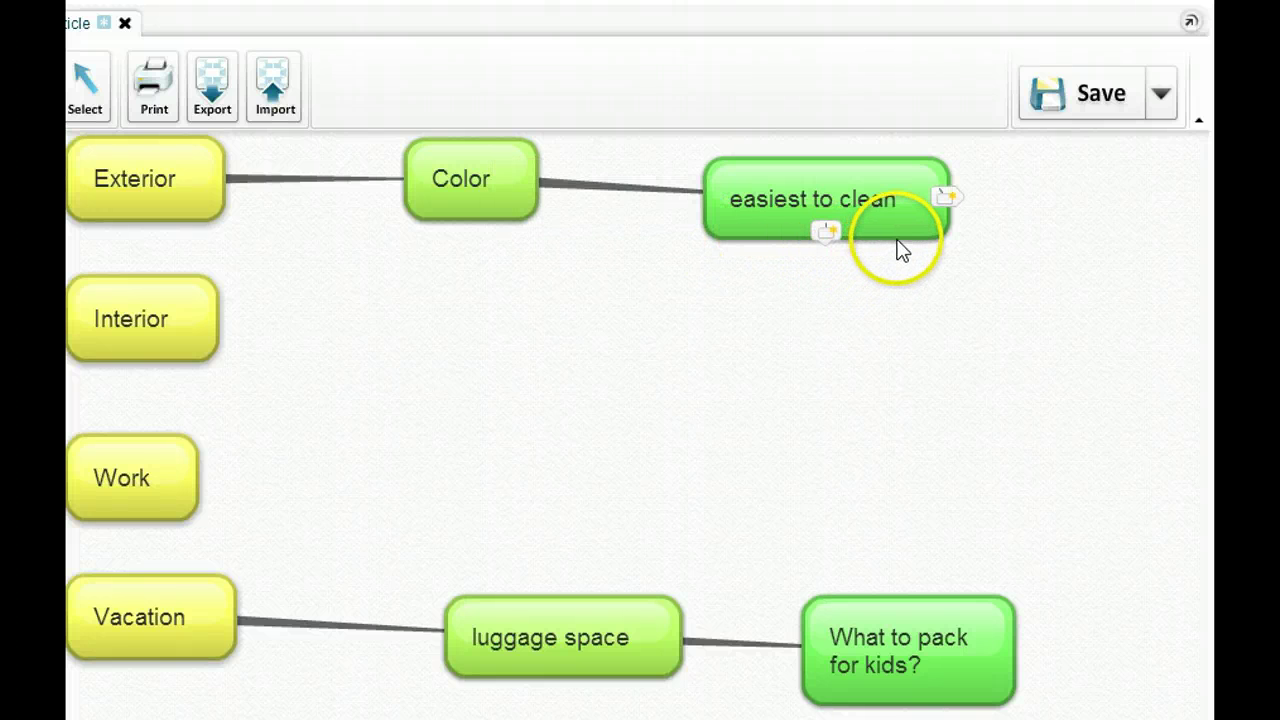
mouse_move(897, 243)
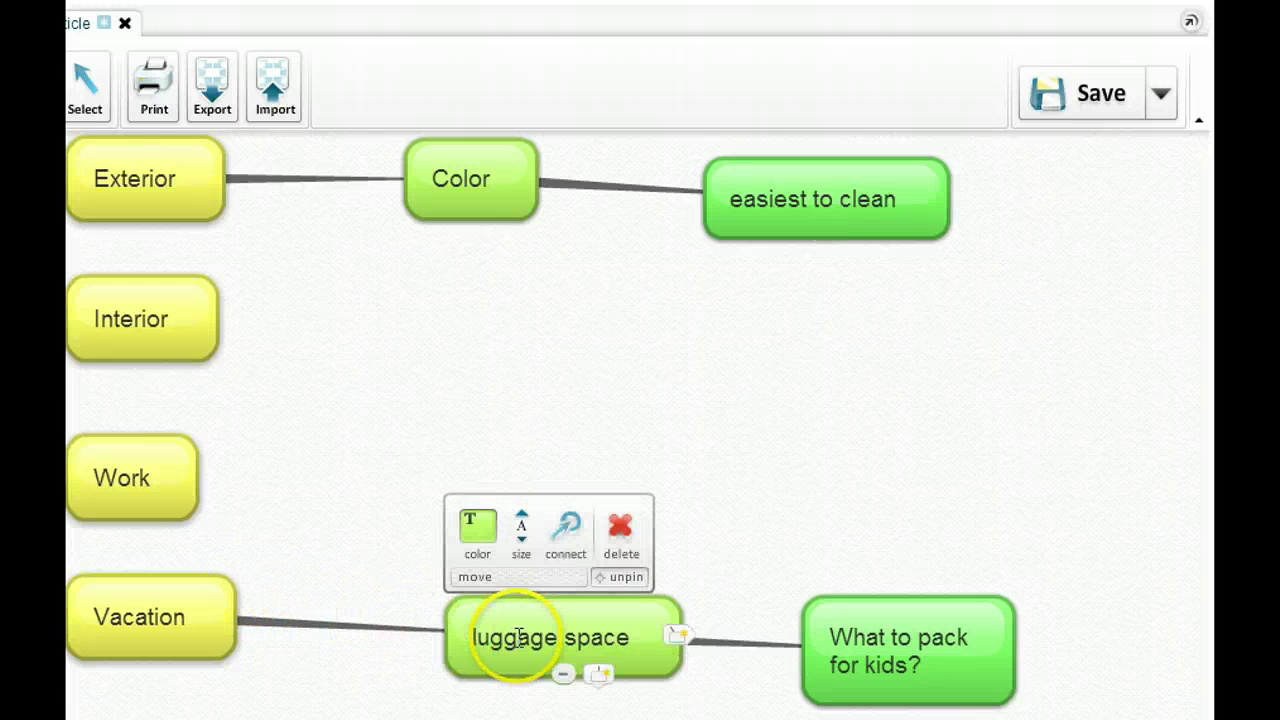
mouse_move(1000, 625)
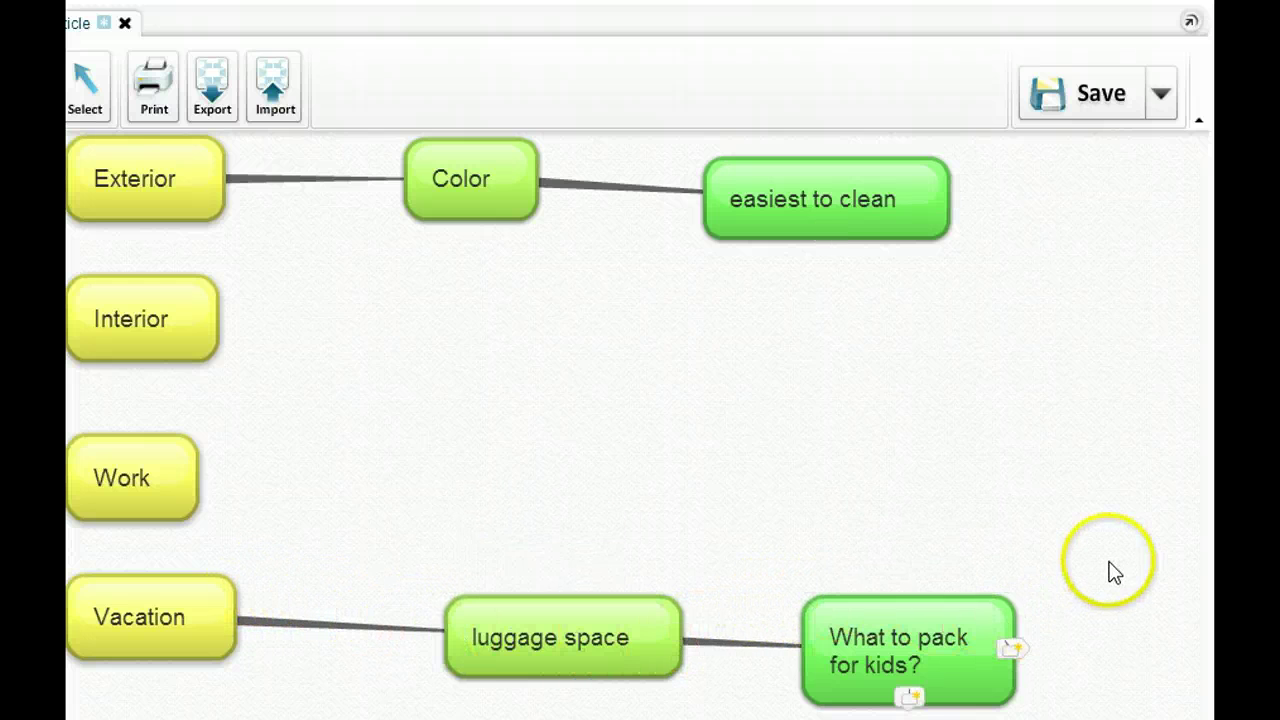
Connect the "What to pack for kids?" bubble to the Van bubble with an arrow.
scroll(1087, 505, up, 2)
scroll(1090, 506, down, 5)
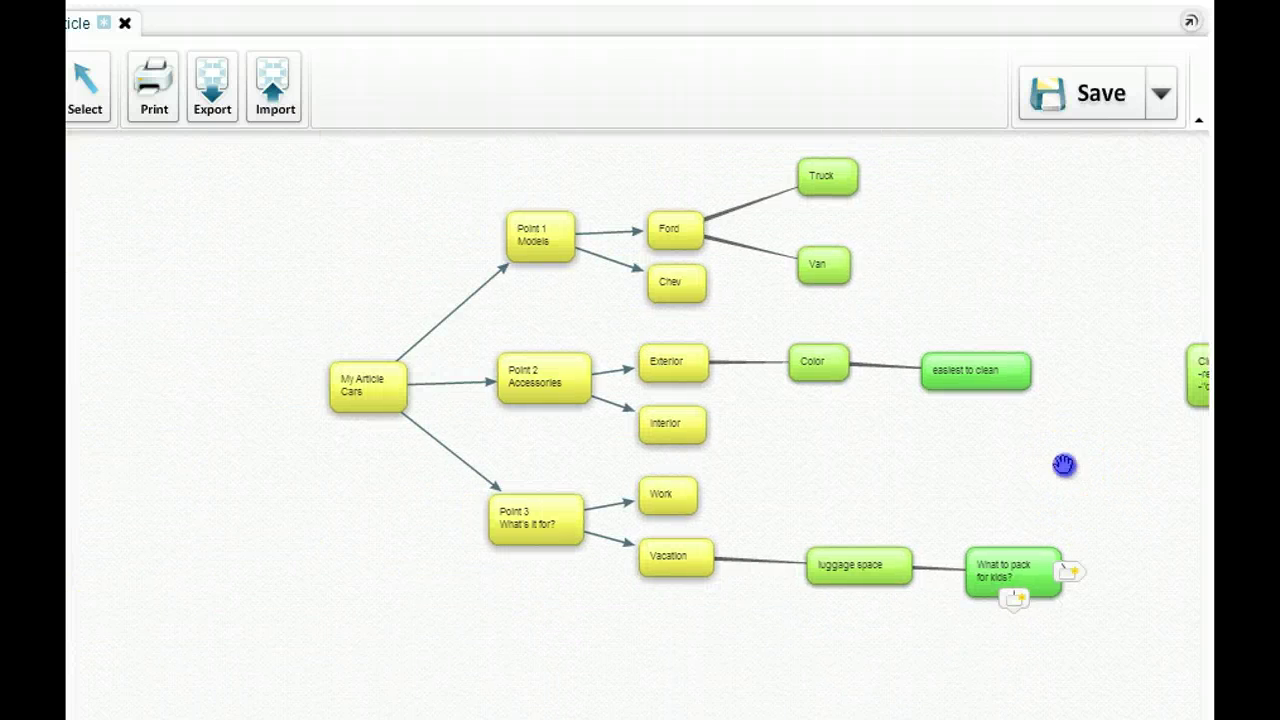
mouse_move(1063, 463)
mouse_down()
mouse_move(1003, 463)
mouse_move(997, 502)
mouse_up()
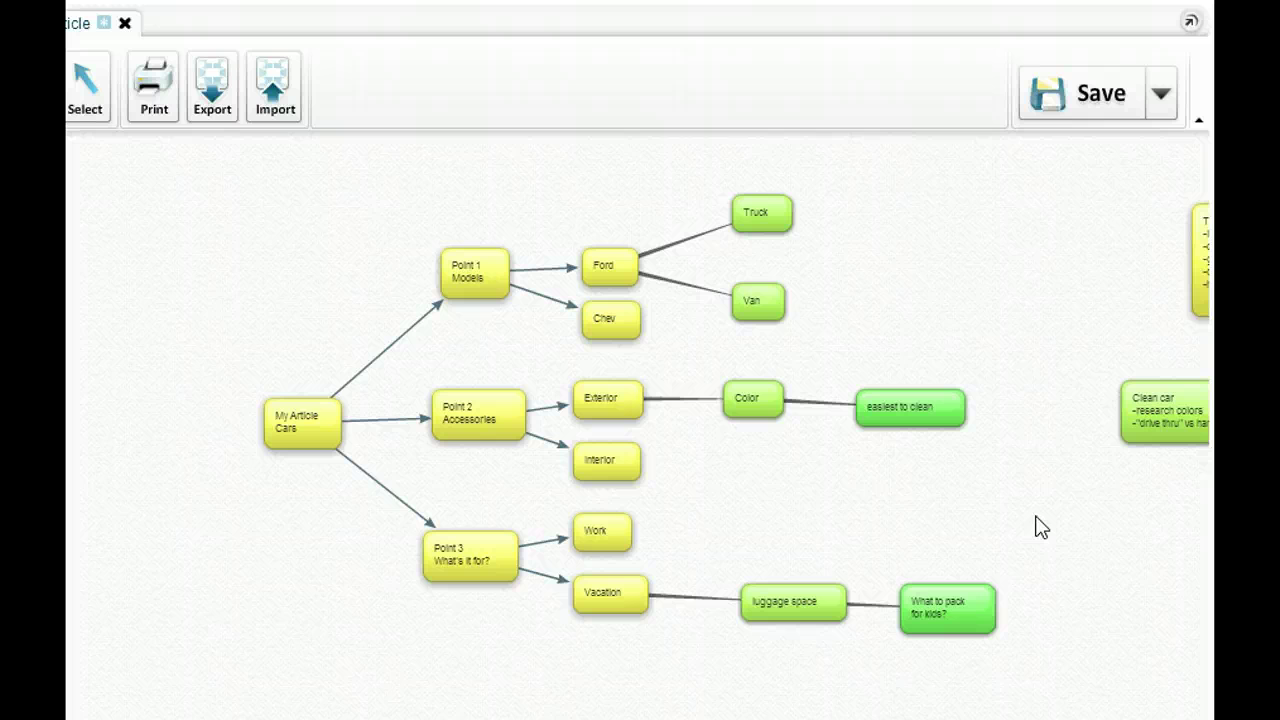
click(965, 600)
drag(1013, 535, 926, 507)
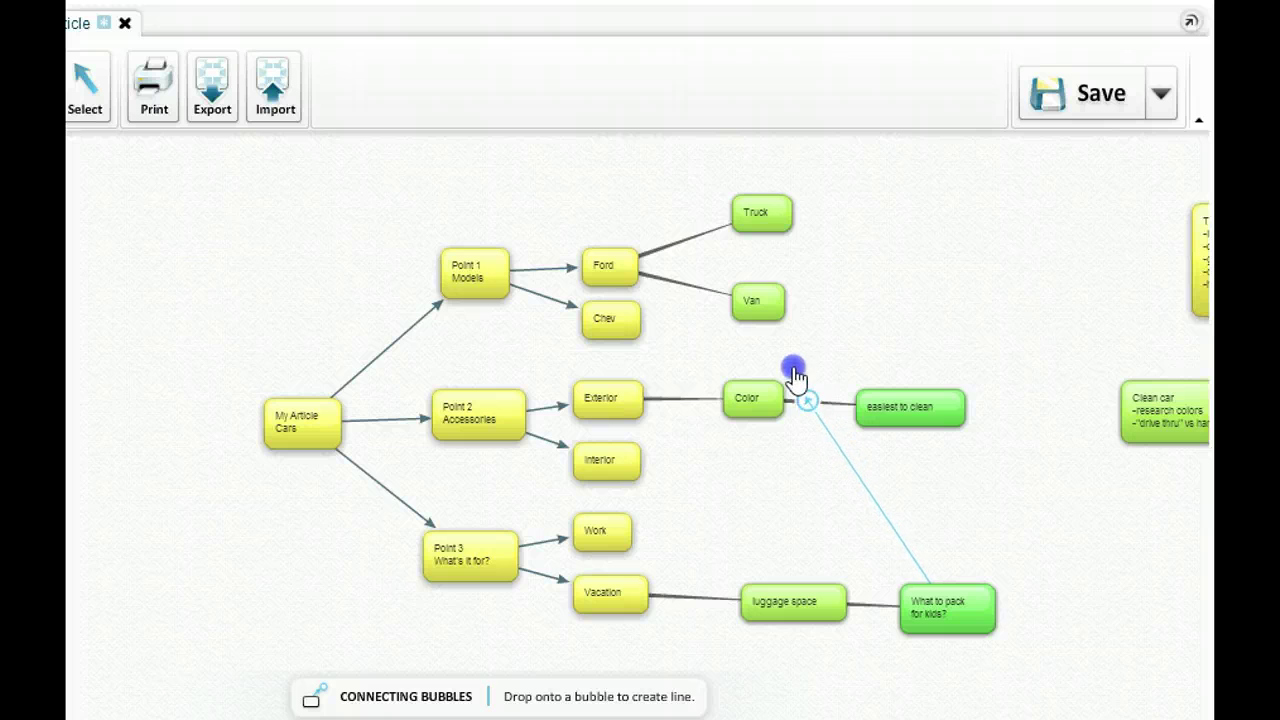
drag(795, 378, 767, 308)
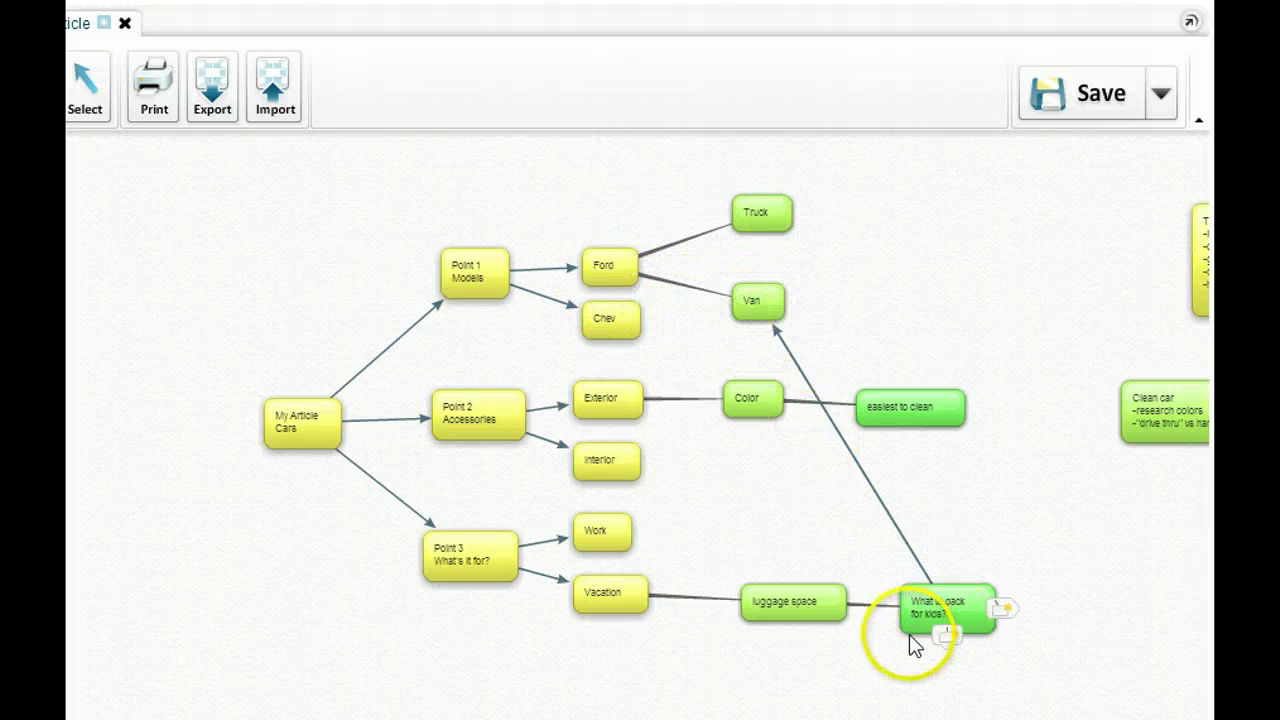
Examine the separate notes bubble and its two child bubbles, "Clean car" and "What to pack for kids".
drag(1080, 646, 728, 614)
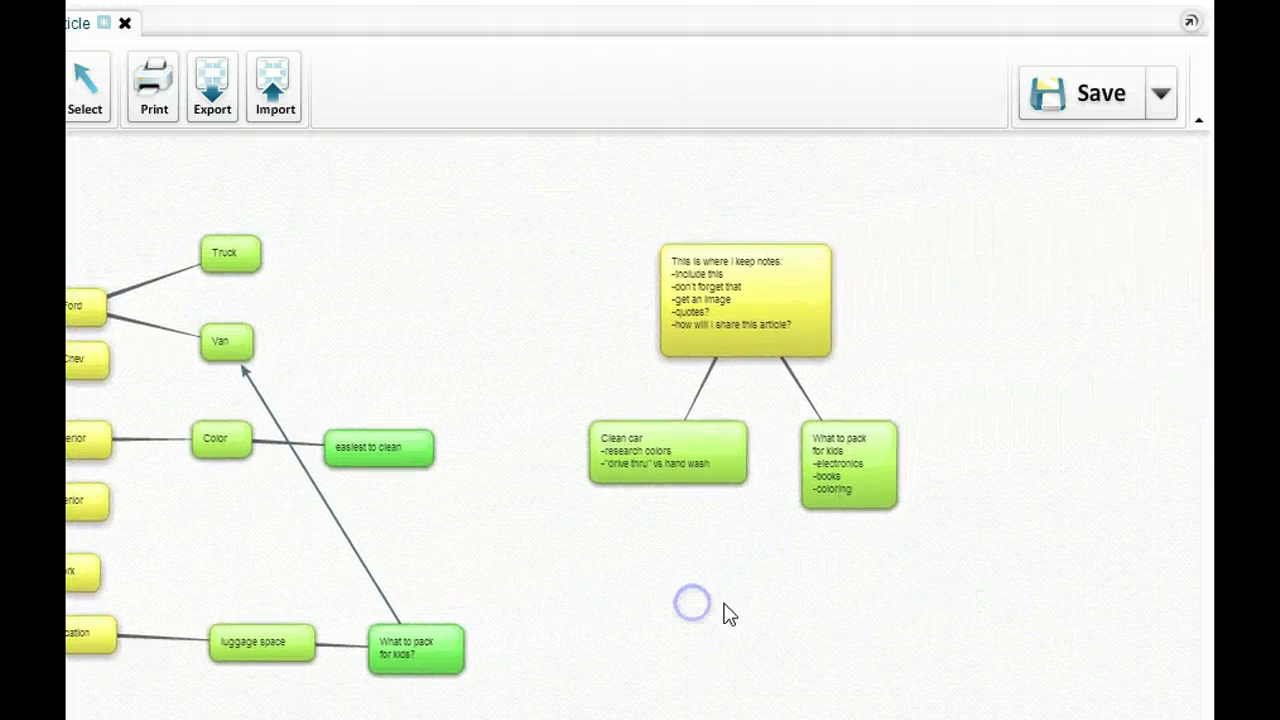
scroll(957, 566, up, 2)
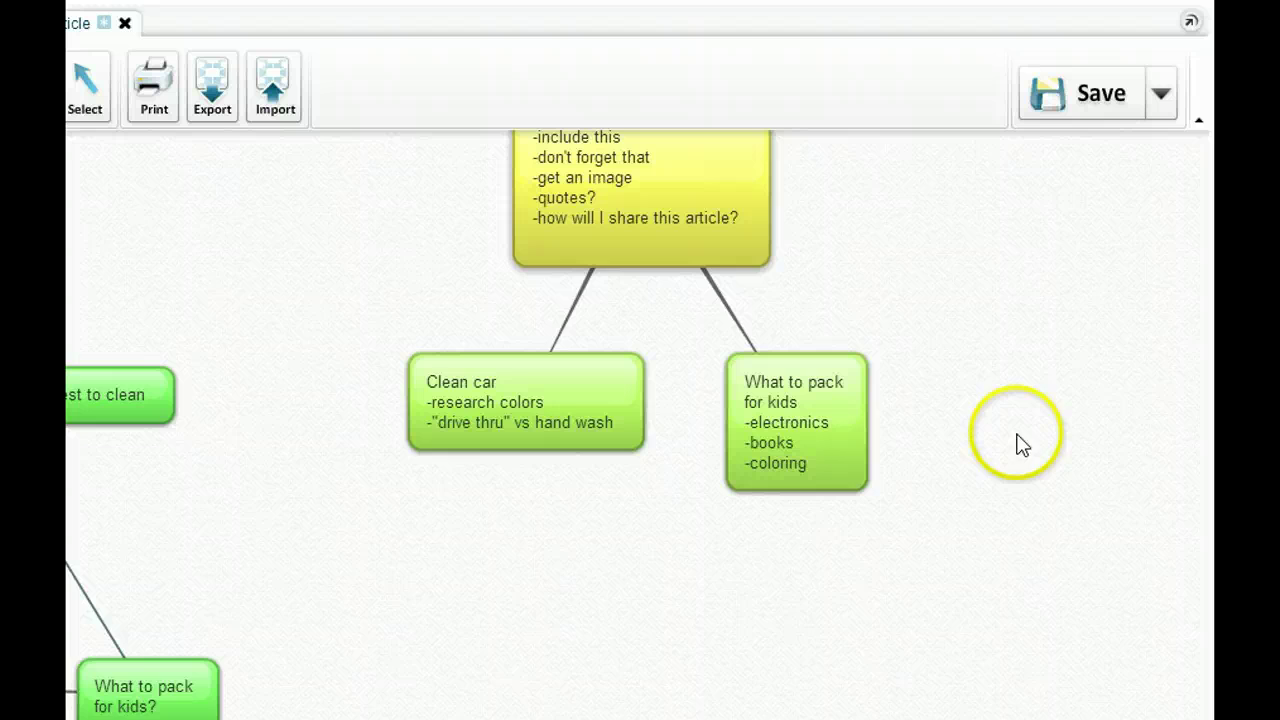
drag(1016, 436, 1023, 549)
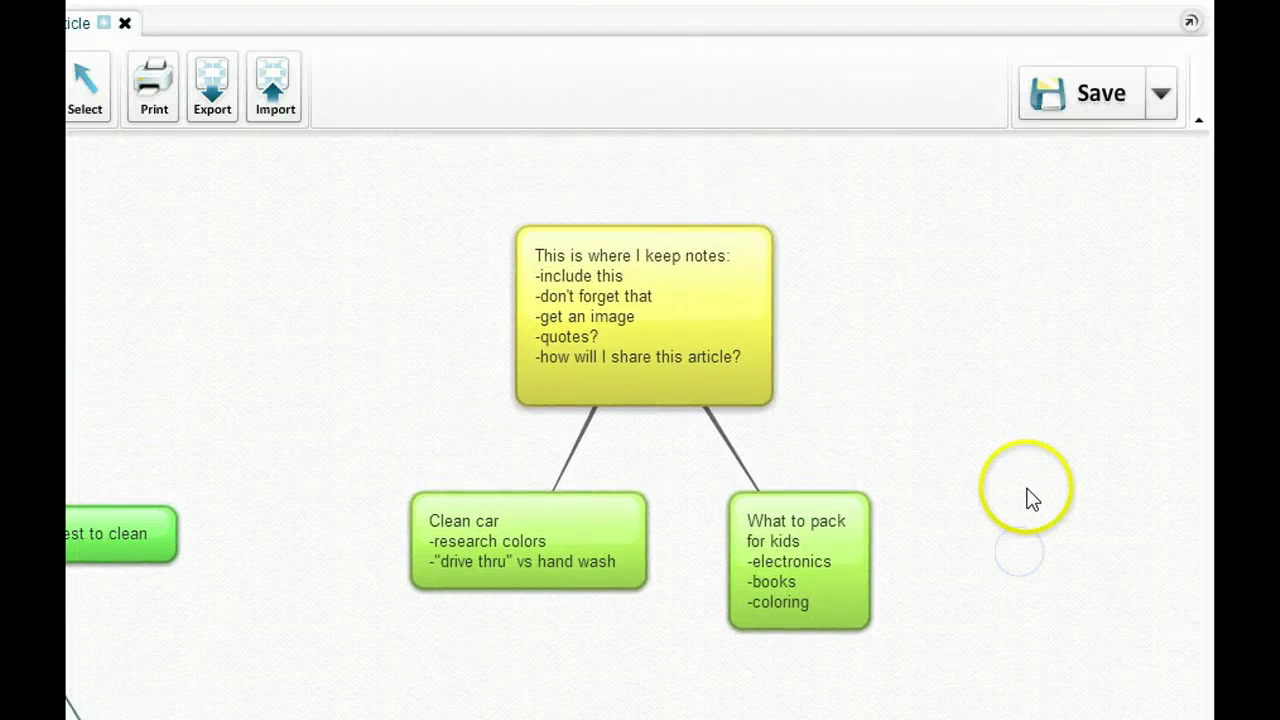
scroll(1028, 500, up, 2)
drag(942, 359, 1080, 391)
mouse_move(700, 229)
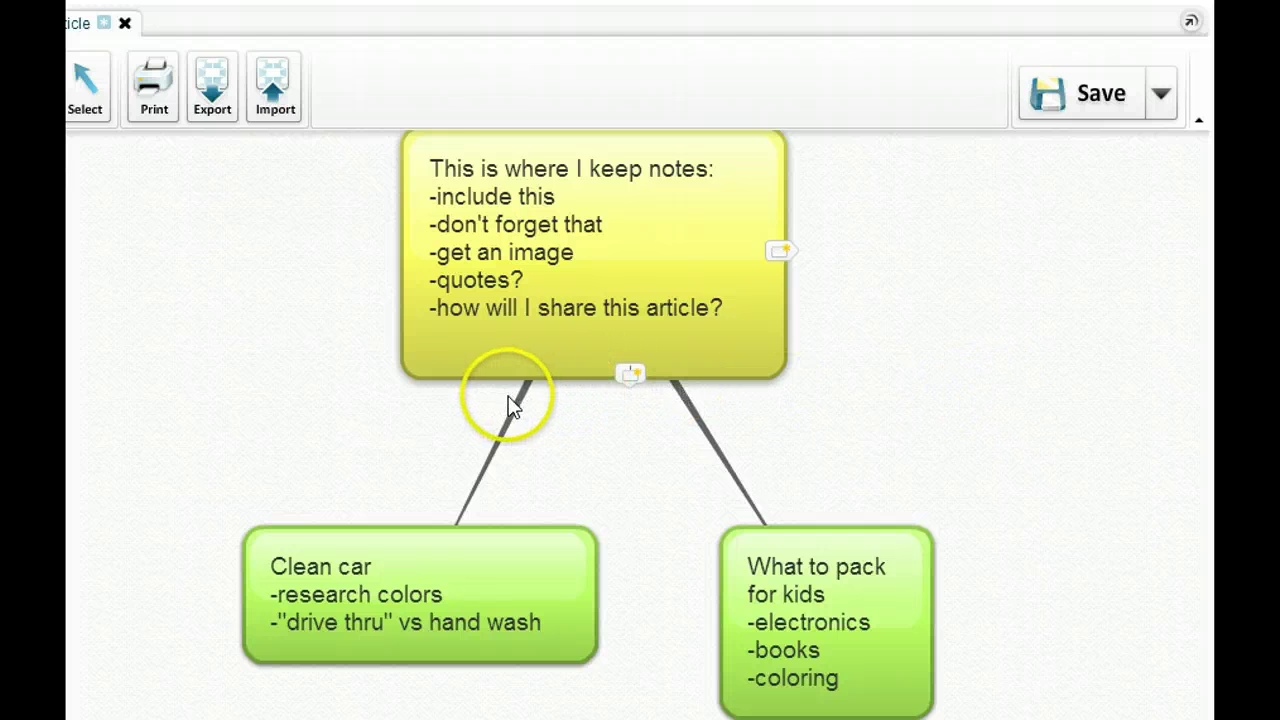
drag(206, 397, 831, 361)
drag(672, 588, 74, 497)
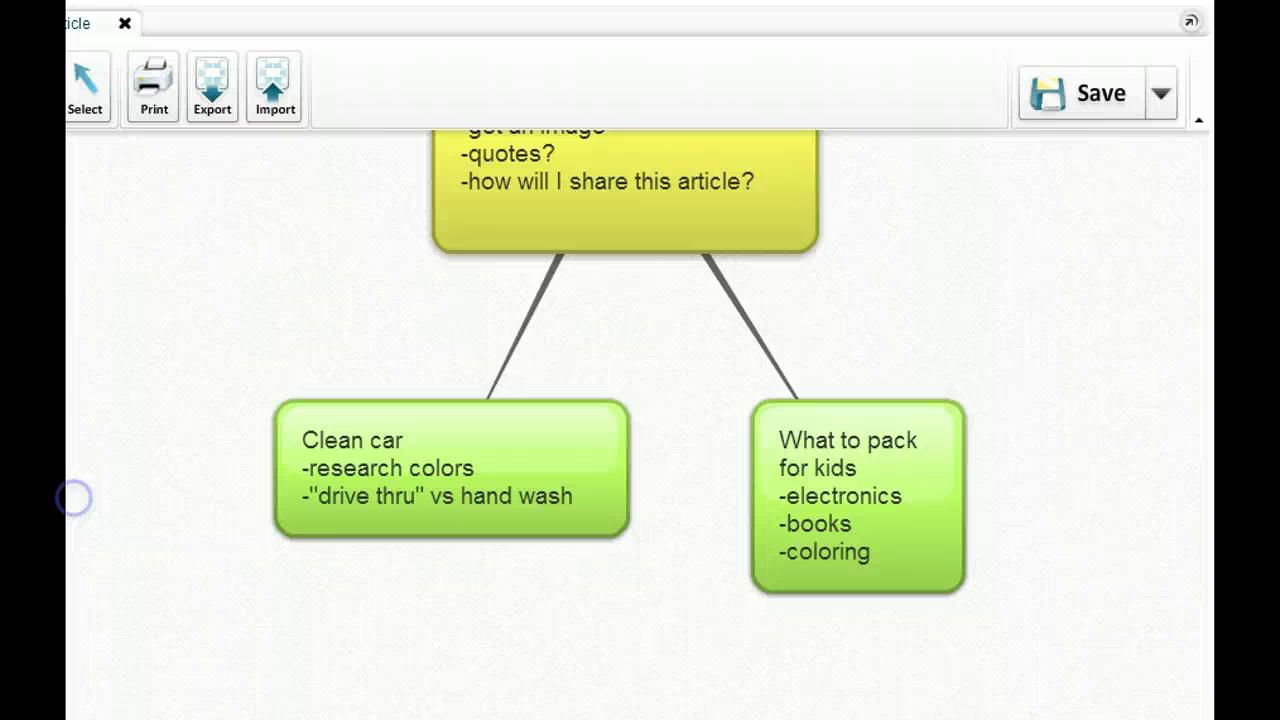
mouse_move(309, 534)
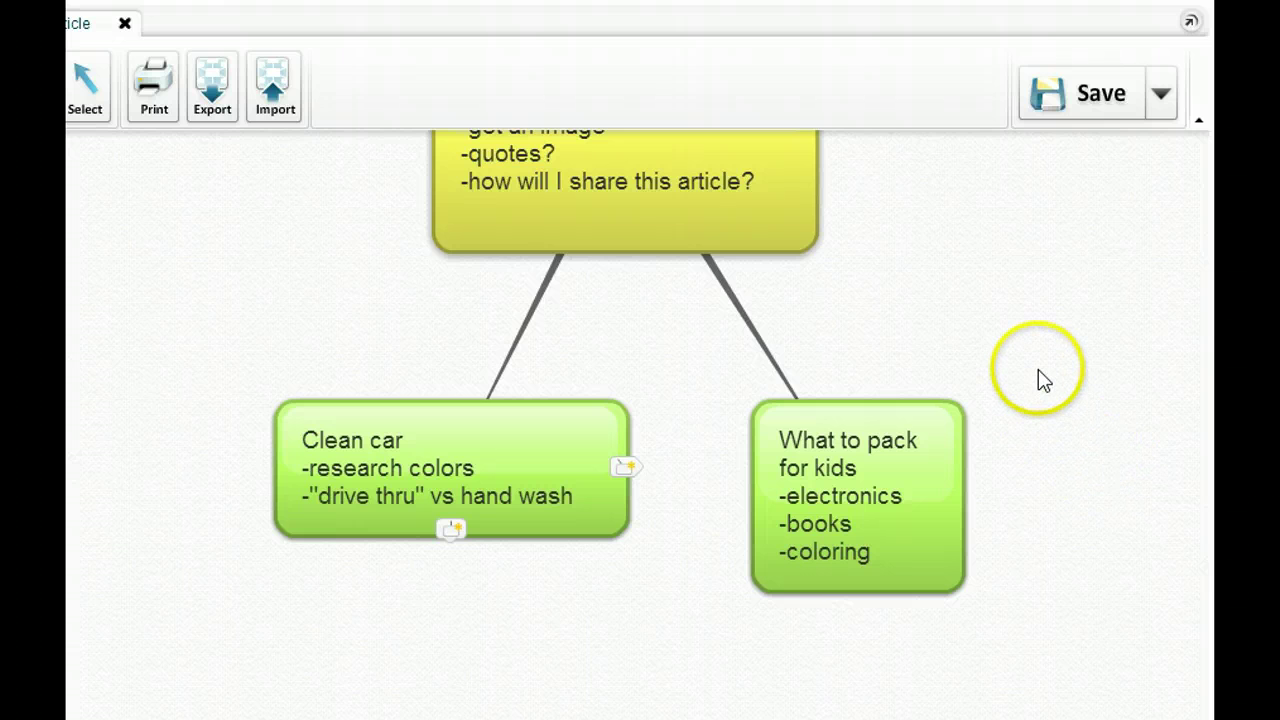
Save the article mind map.
scroll(1042, 372, down, 4)
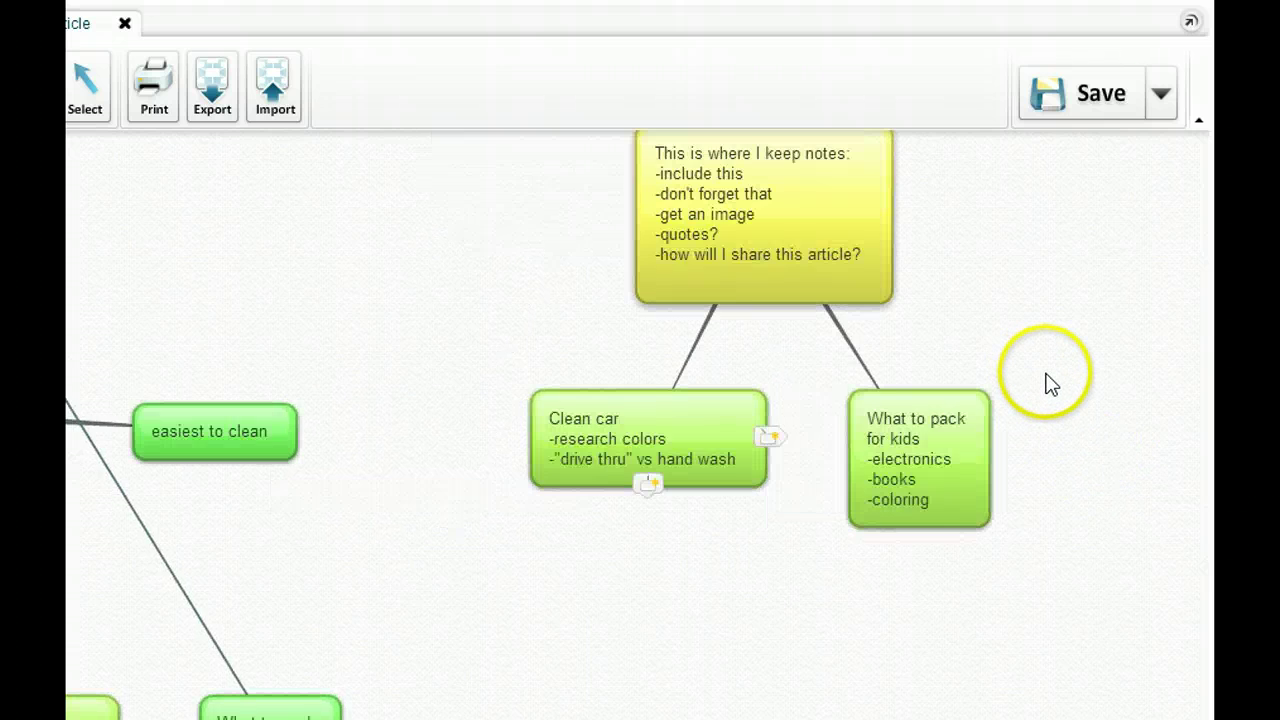
scroll(1057, 387, down, 3)
drag(766, 543, 853, 530)
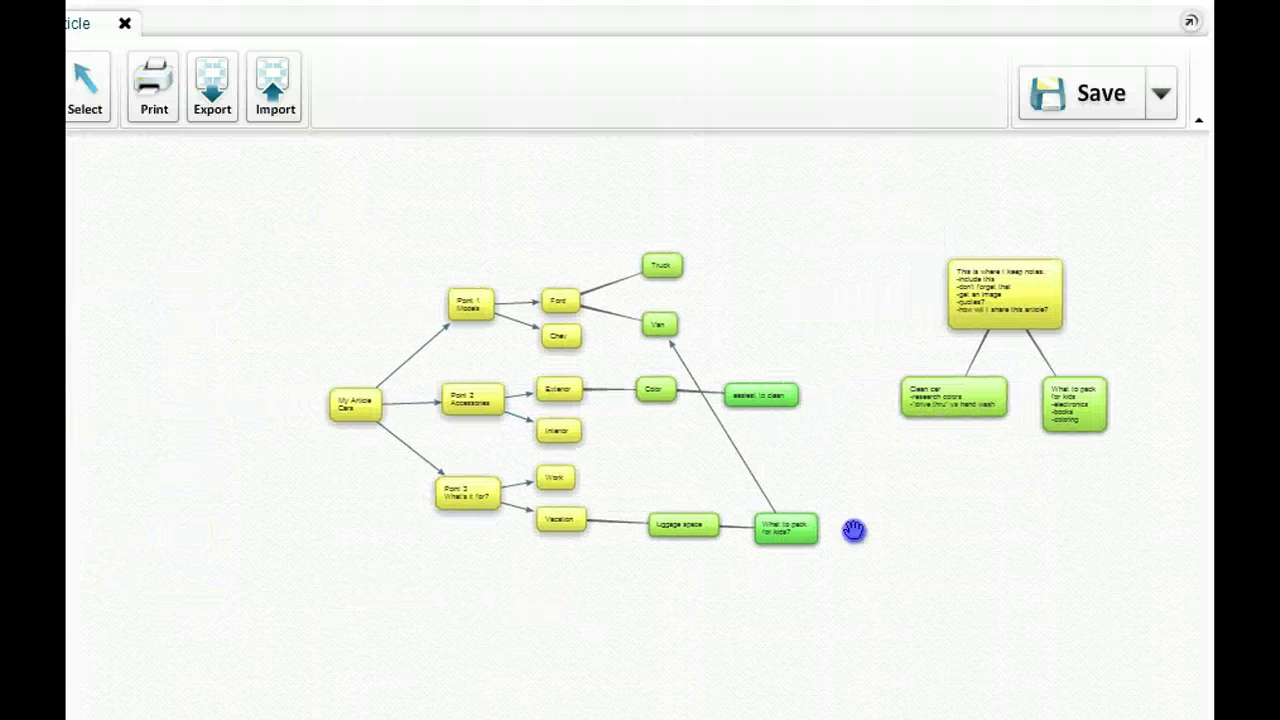
click(1103, 100)
click(1131, 229)
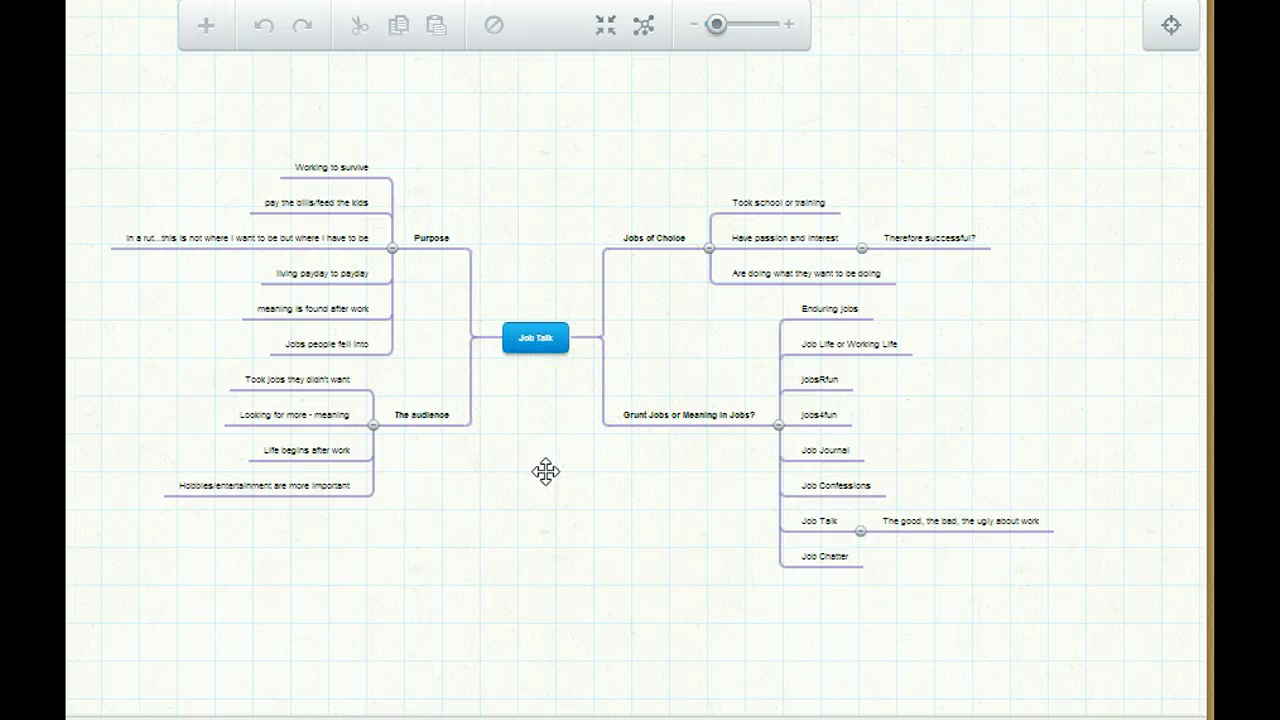
In the Job Talk mind map, add a child node to "Looking for more - meaning" under The audience.
click(787, 30)
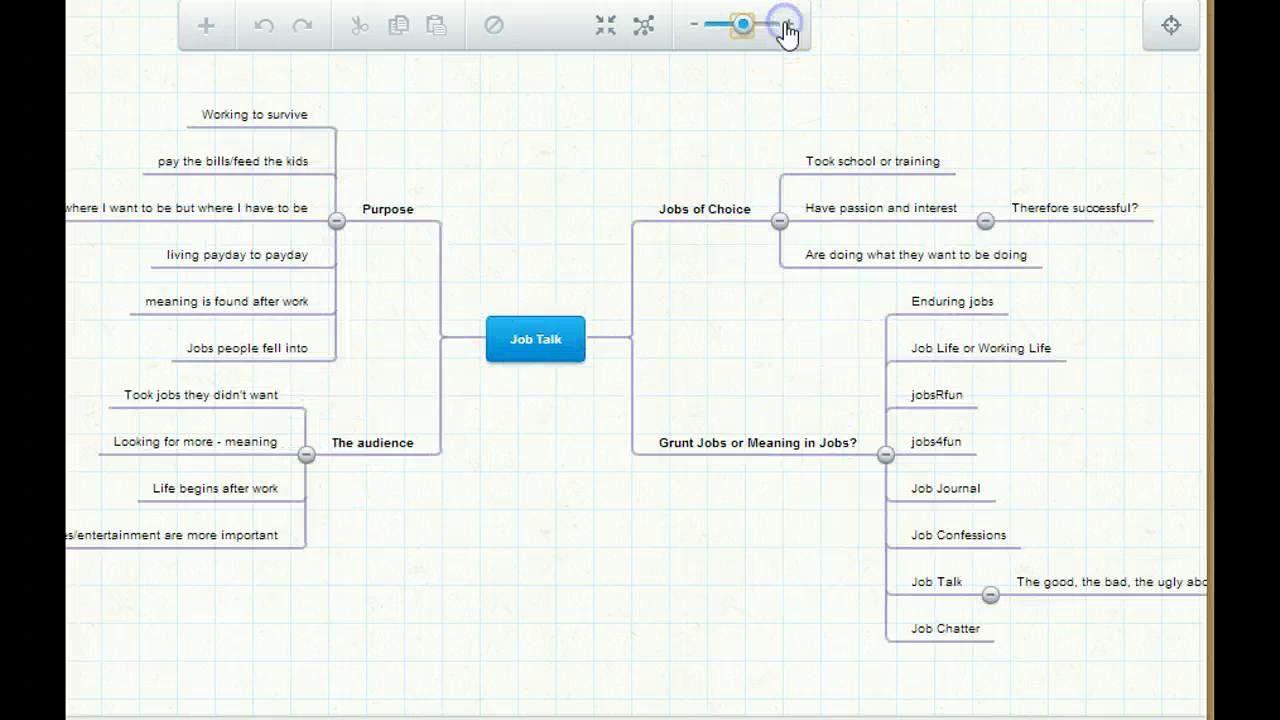
drag(494, 451, 726, 506)
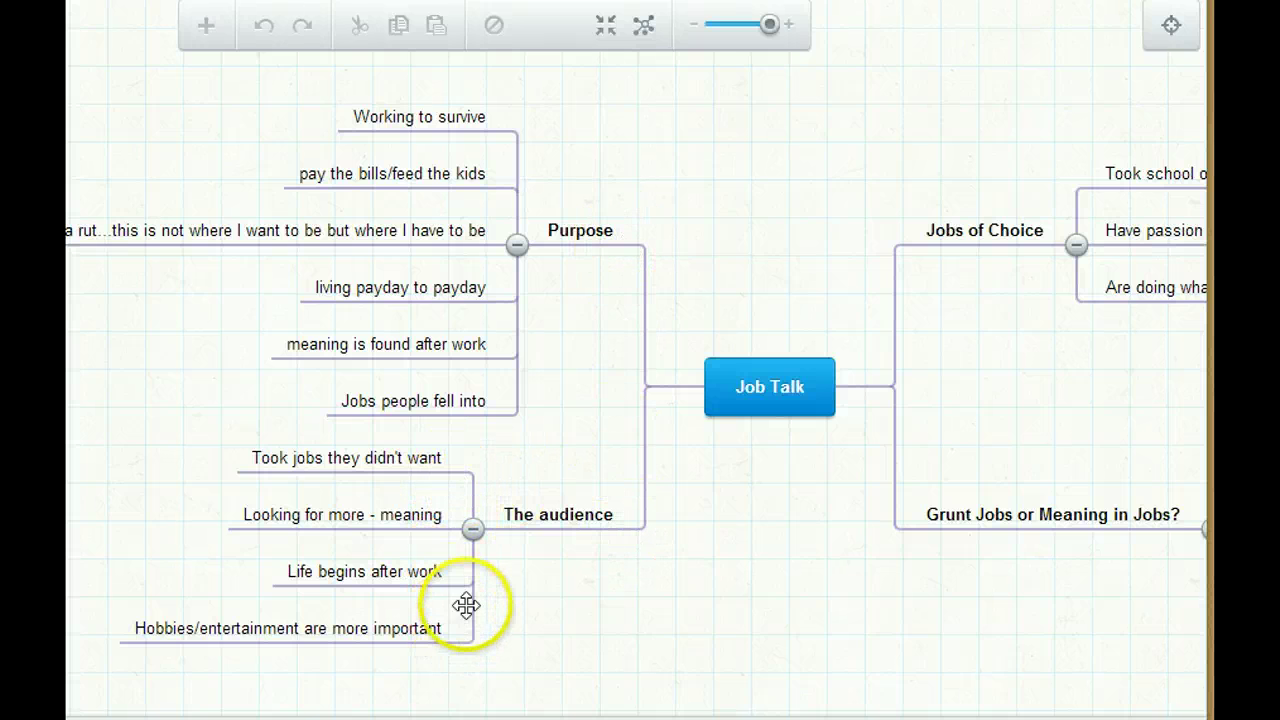
click(254, 517)
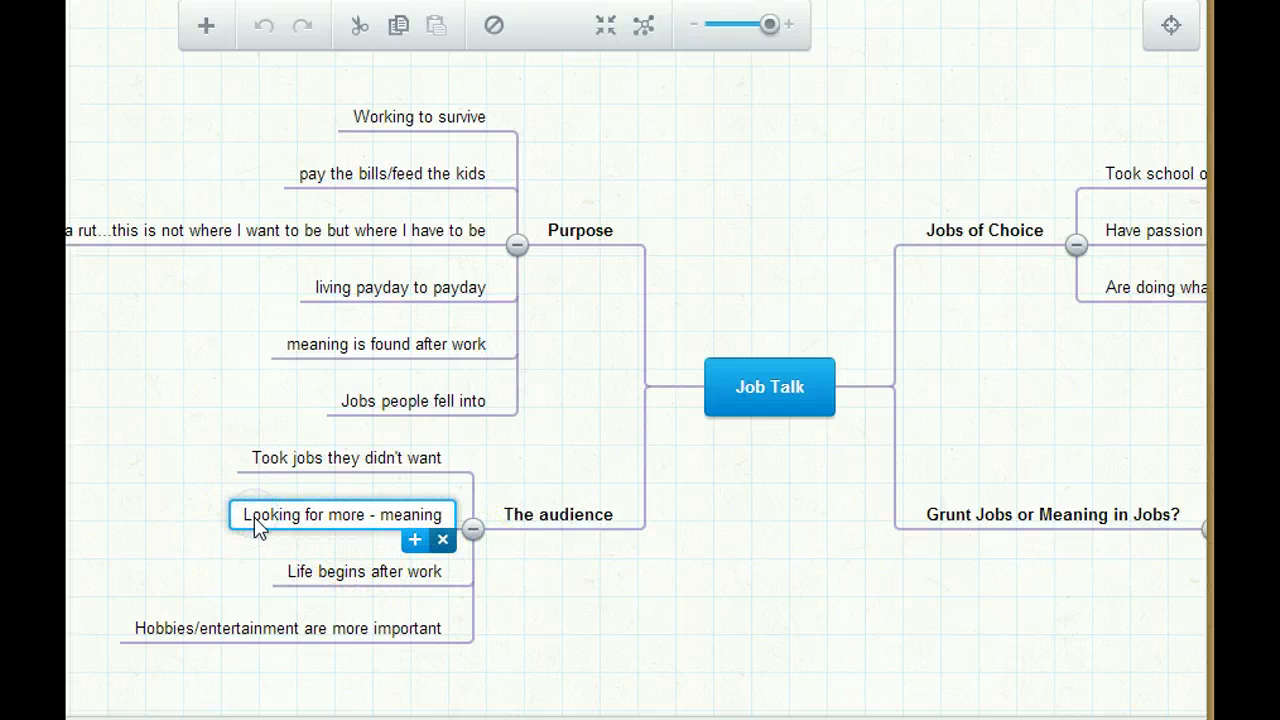
click(414, 543)
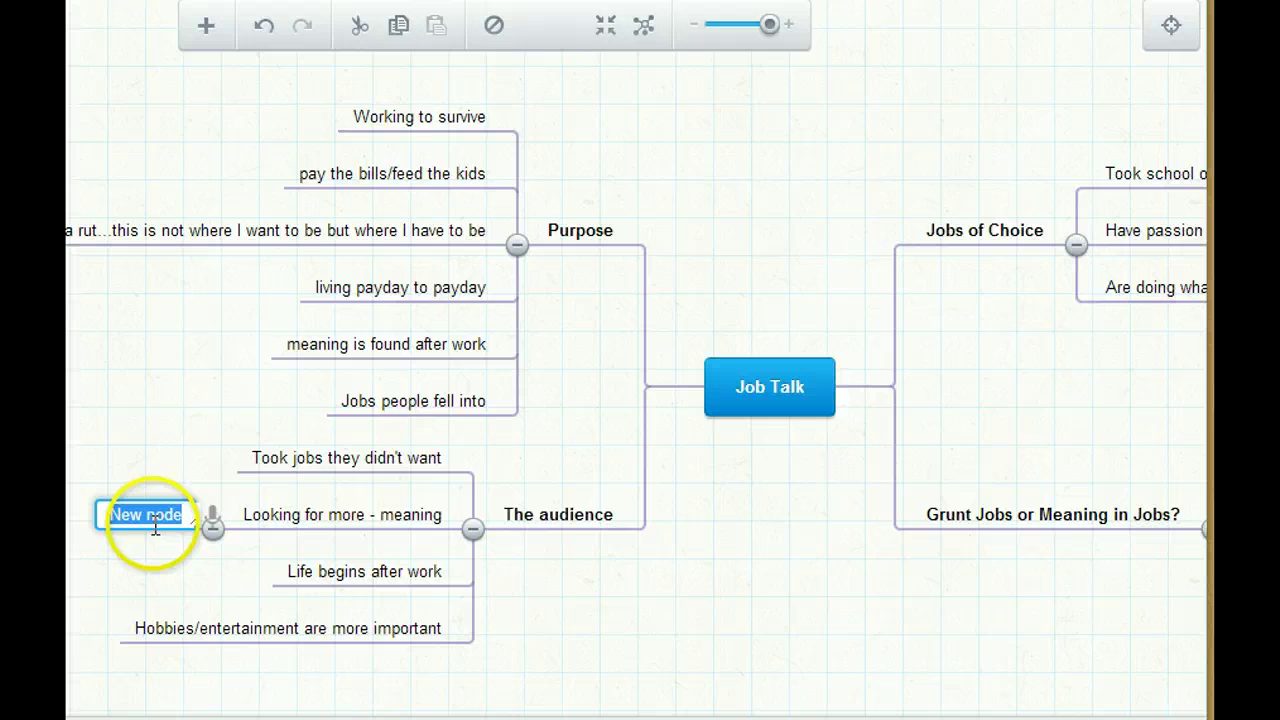
Examine the "Jobs of Choice" and "Grunt Jobs or Meaning in Jobs?" branches of the Job Talk map.
drag(850, 548, 586, 534)
drag(814, 589, 609, 578)
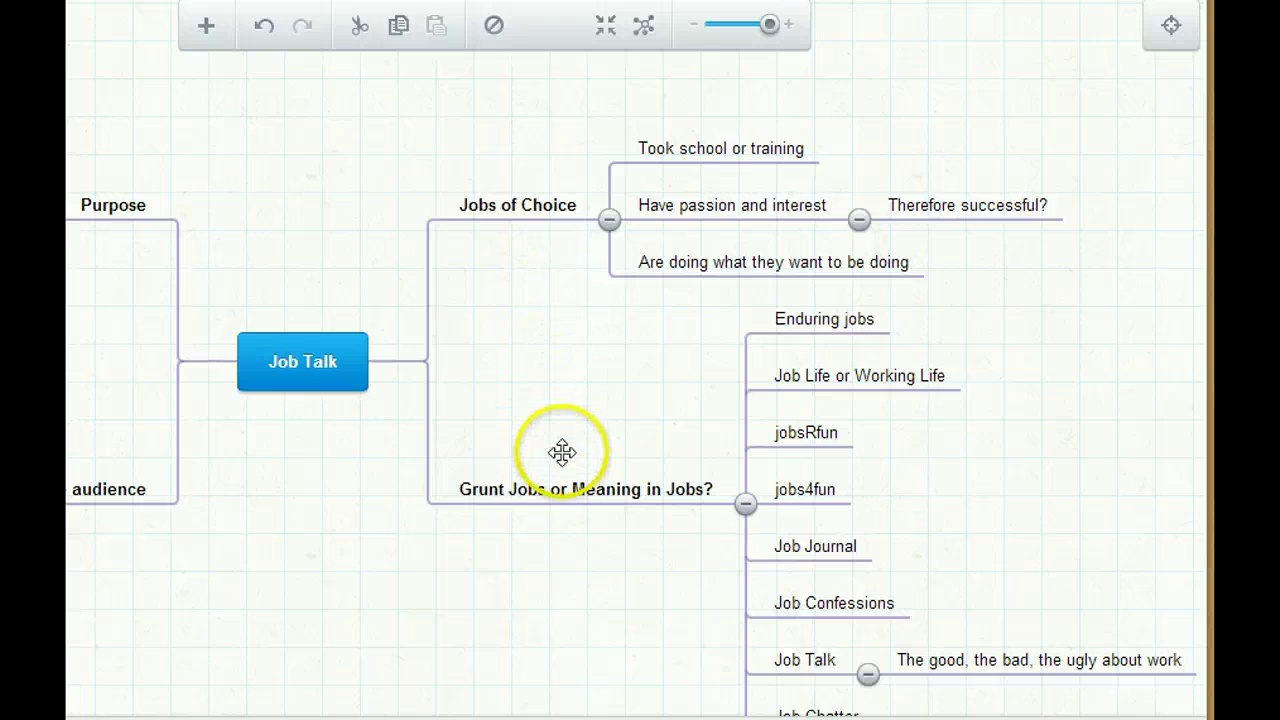
drag(1134, 471, 1066, 419)
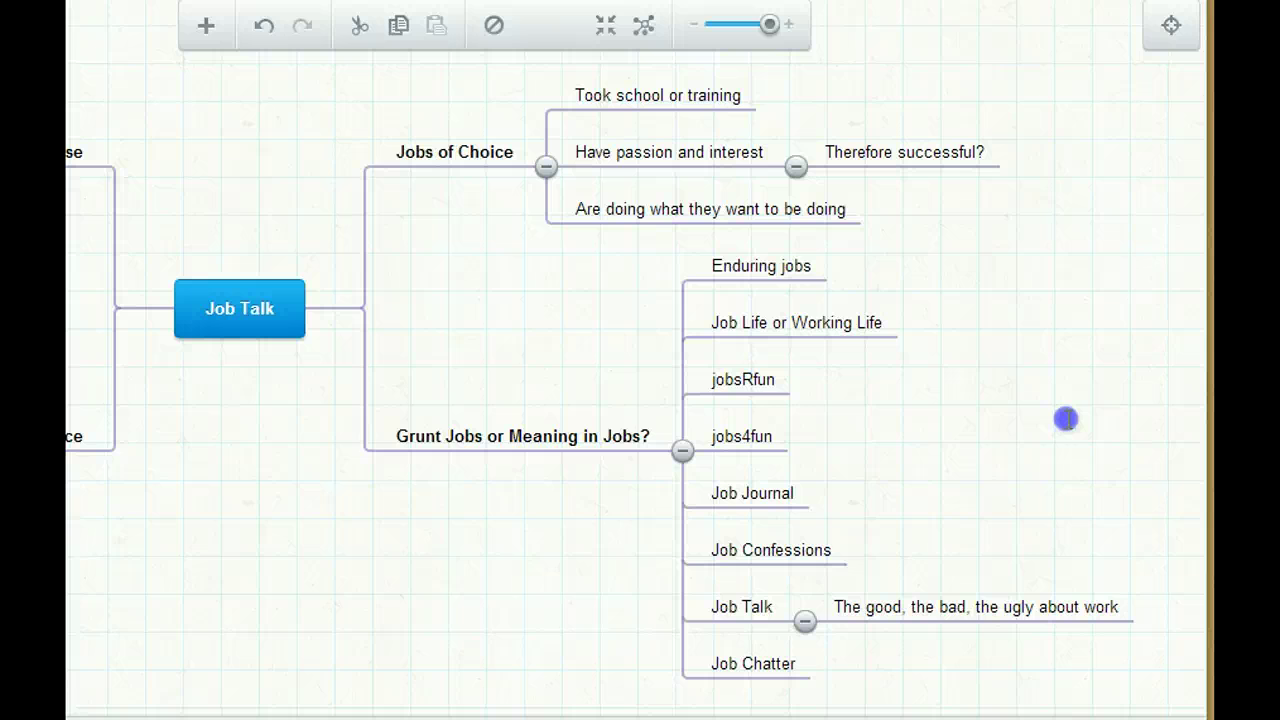